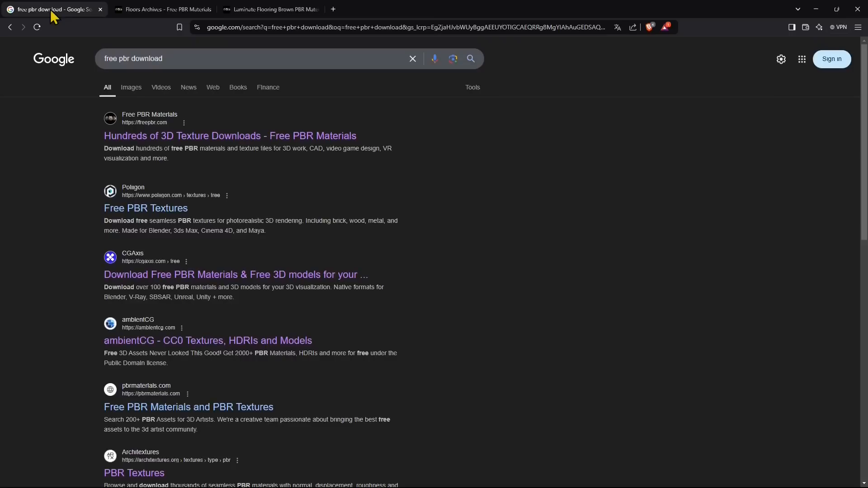
# - Extend the search text to "free pbr download physically material render materials" without submitting it
pyautogui.doubleClick(112, 58)
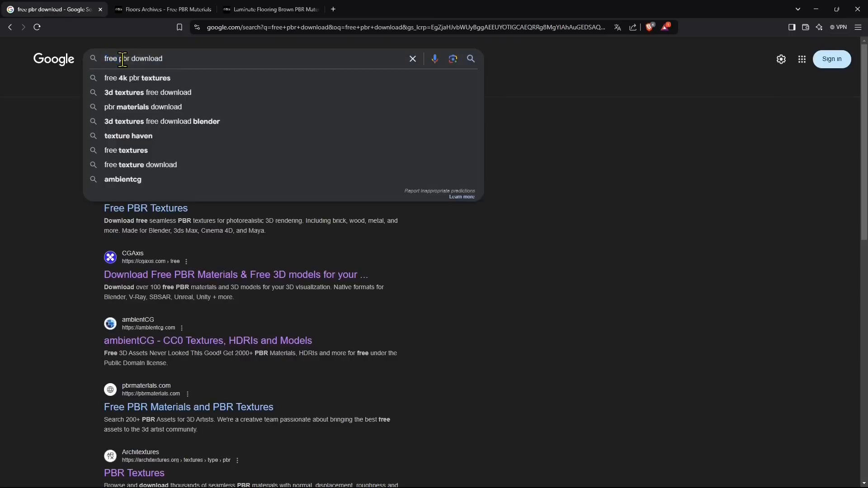
pyautogui.click(205, 62)
pyautogui.write('p')
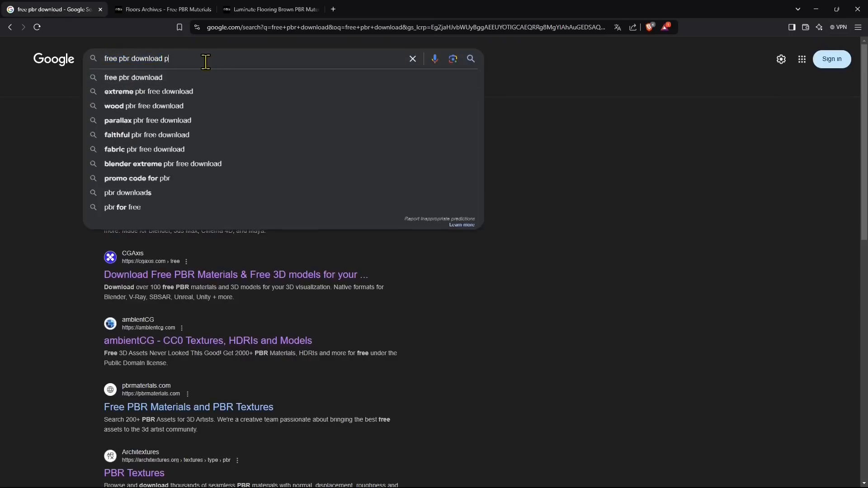
pyautogui.write('hysicall')
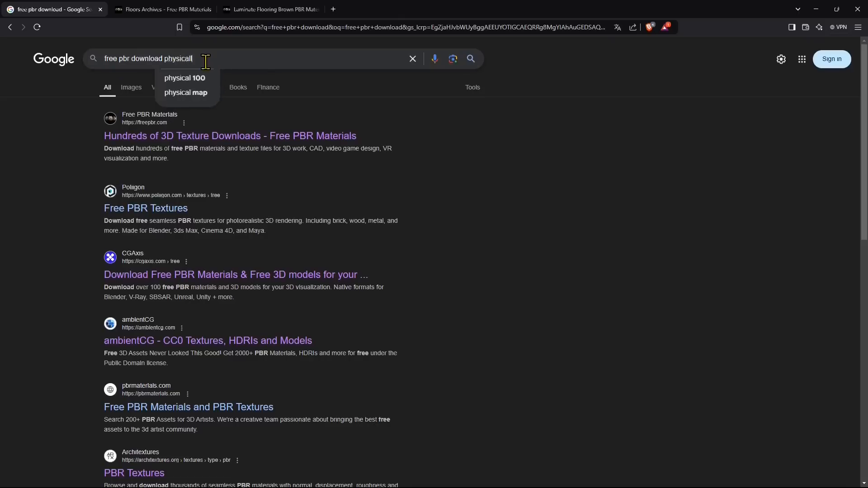
pyautogui.write('y material render mate')
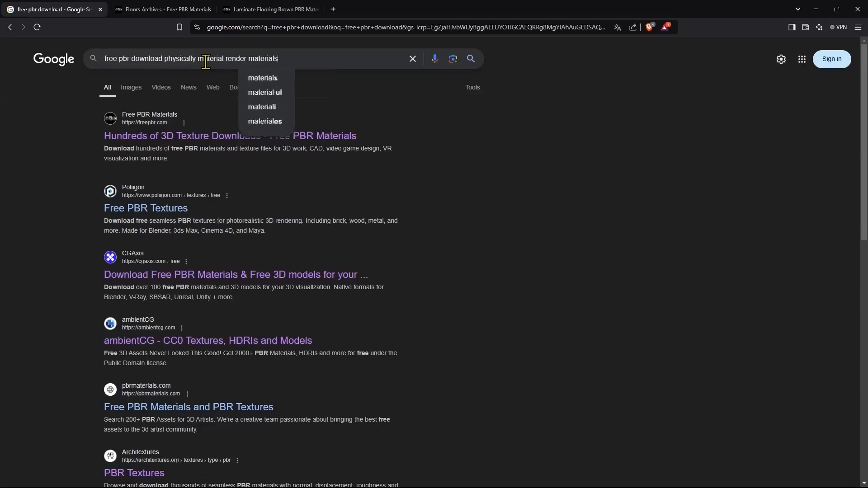
pyautogui.write('rials')
pyautogui.click(107, 151)
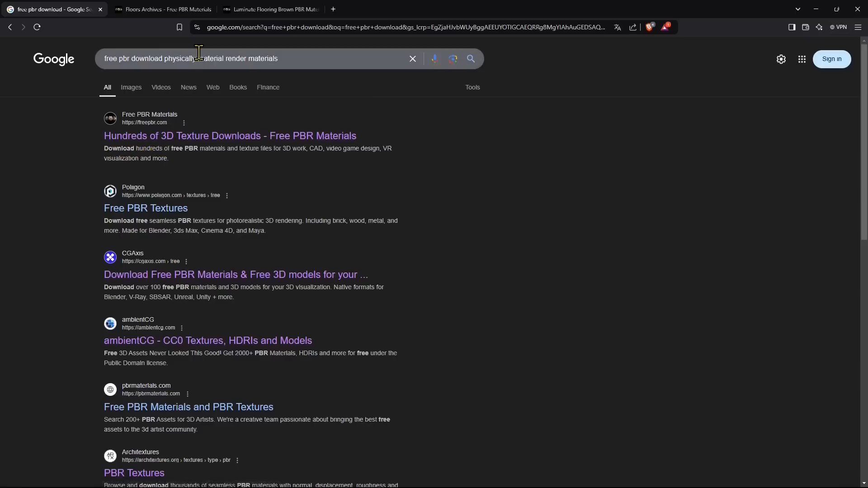
# - Duplicate the search results page and search for "blender" in the copy
pyautogui.rightClick(65, 20)
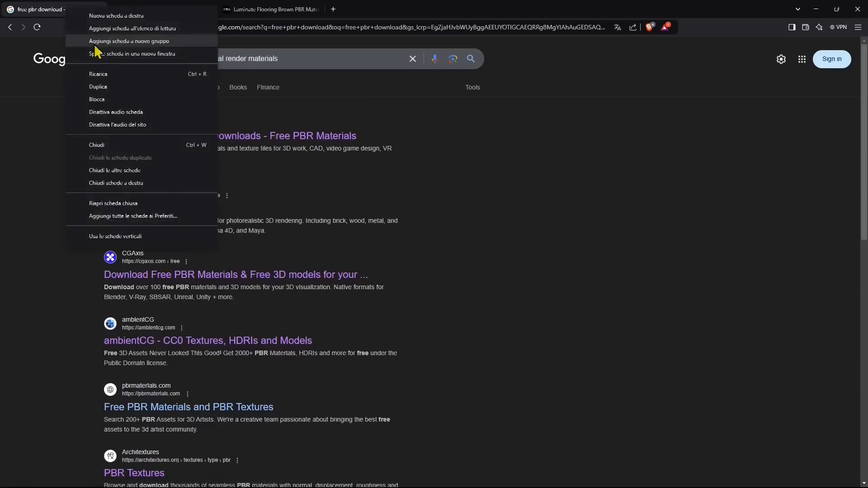
pyautogui.click(97, 86)
pyautogui.click(183, 53)
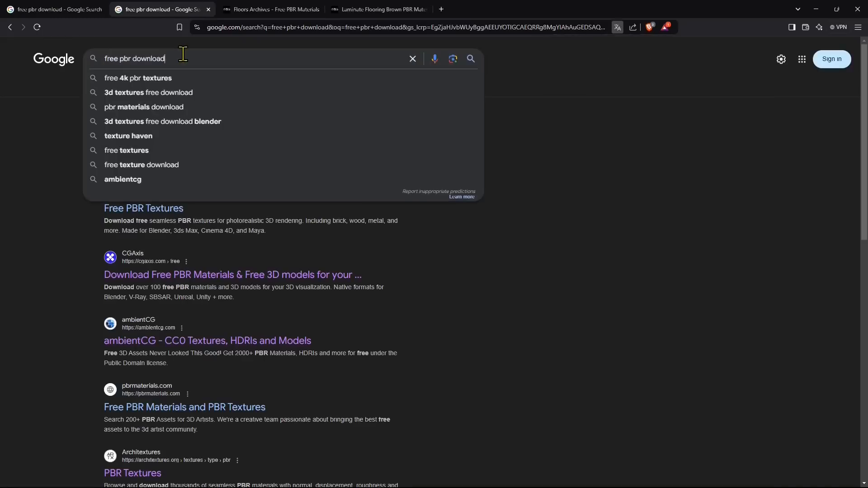
pyautogui.write('blender')
pyautogui.press('Return')
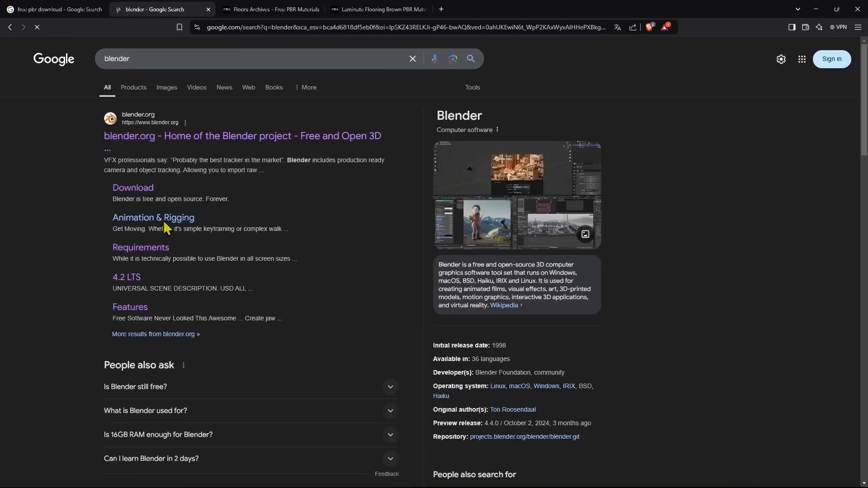
# - Replace the "blender" search text with "cinema 4d" and with "3ds studio", leaving both unsubmitted
pyautogui.doubleClick(149, 58)
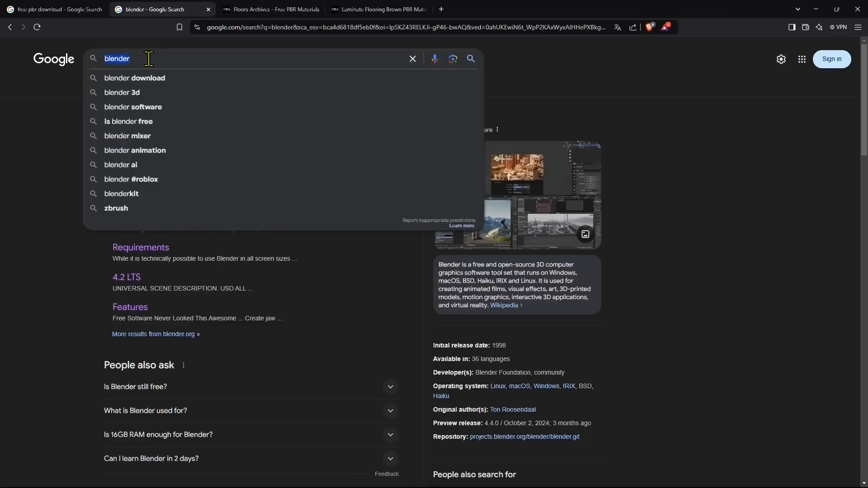
pyautogui.write('cinema 4d')
pyautogui.press('BackSpace')
pyautogui.press('BackSpace')
pyautogui.press('BackSpace')
pyautogui.press('BackSpace')
pyautogui.press('BackSpace')
pyautogui.press('BackSpace')
pyautogui.press('BackSpace')
pyautogui.press('BackSpace')
pyautogui.press('BackSpace')
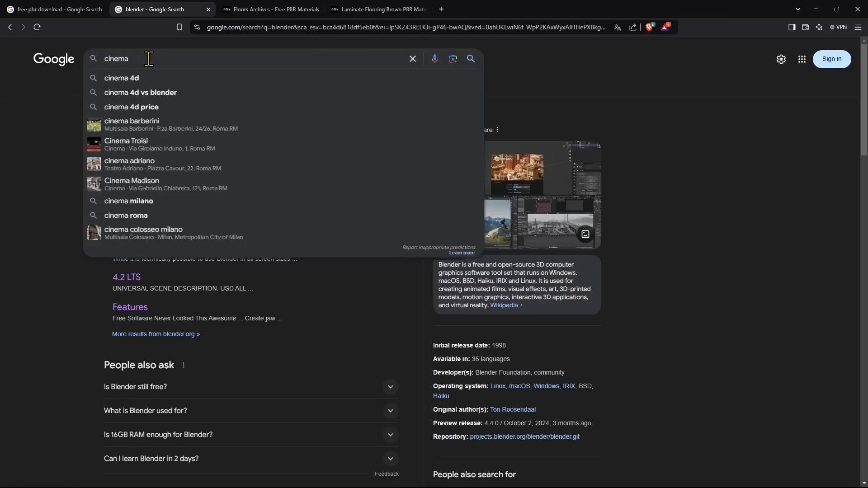
pyautogui.write('3ds tu')
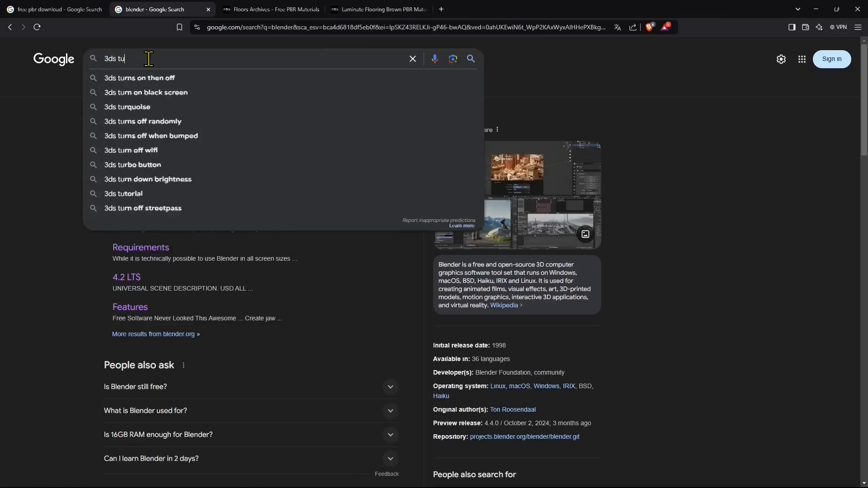
pyautogui.press('BackSpace')
pyautogui.press('BackSpace')
pyautogui.write('studio')
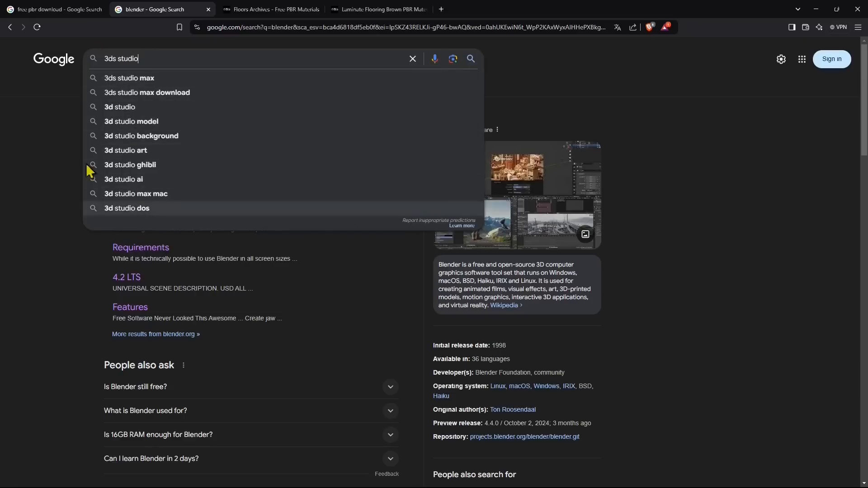
# - Go to the Free PBR site's home page and open its Floors texture category
pyautogui.click(41, 6)
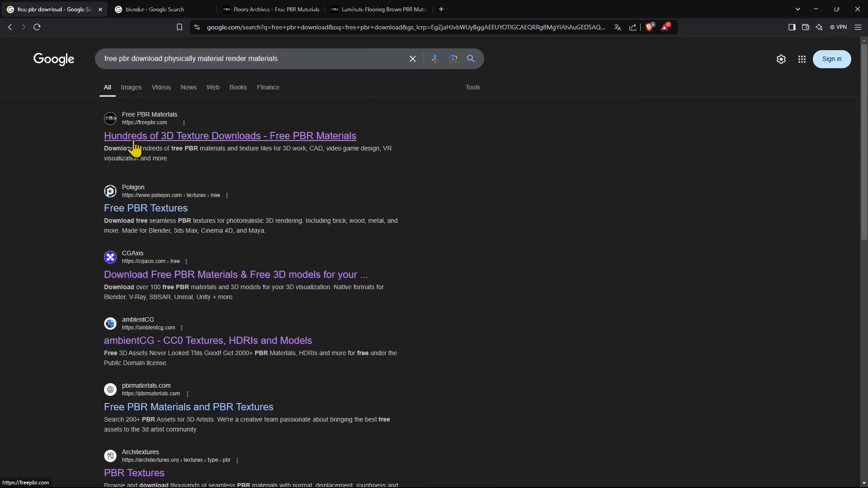
pyautogui.click(276, 16)
pyautogui.click(201, 81)
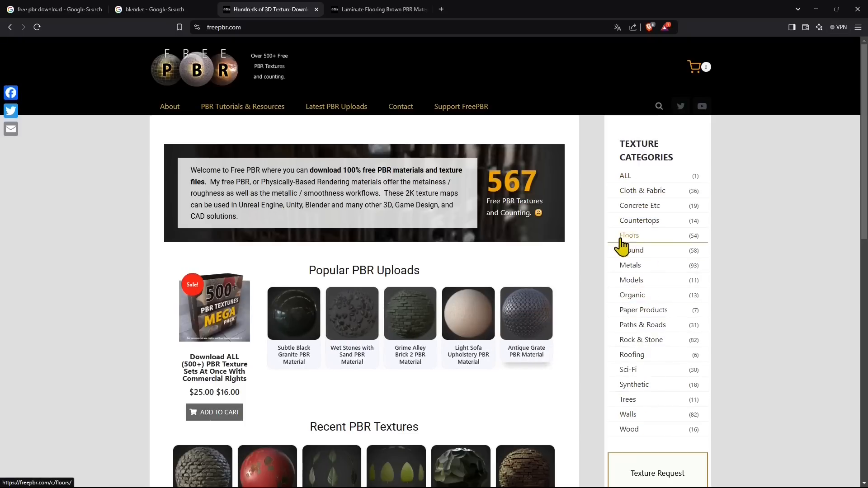
pyautogui.click(638, 238)
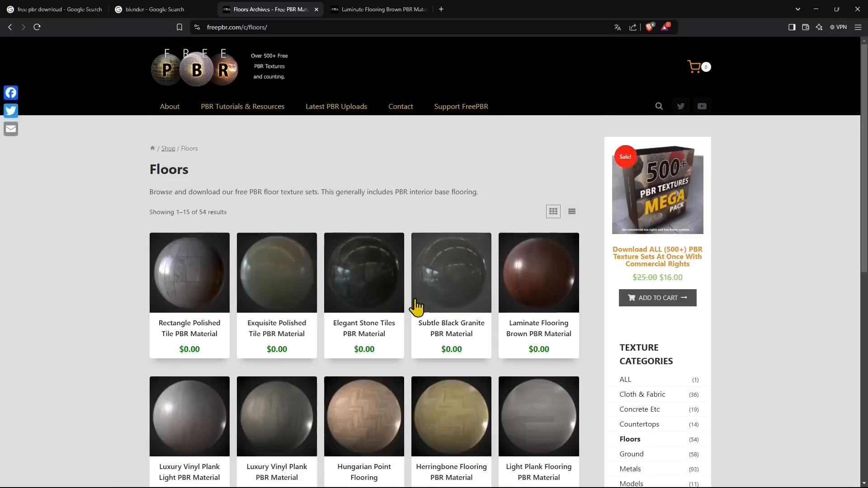
# - Browse the floor materials, open the Laminate Flooring Brown PBR Material page and close its duplicate tab
pyautogui.scroll(-1, 416, 316)
pyautogui.scroll(-1, 172, 260)
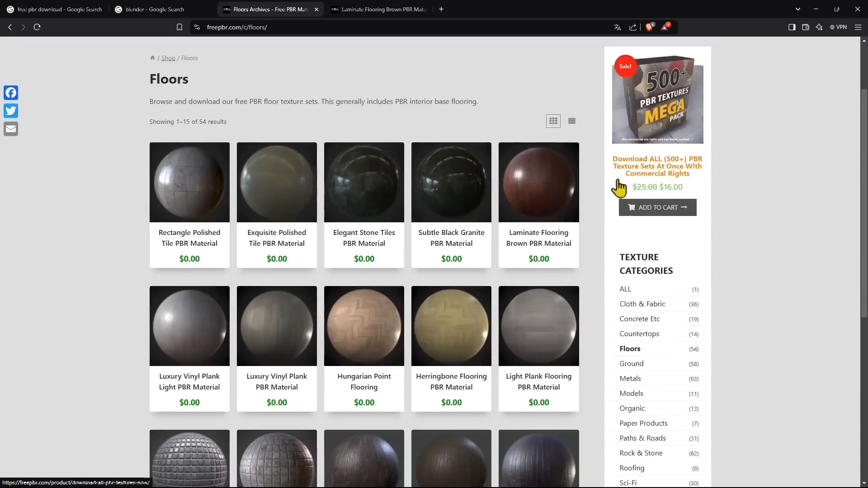
pyautogui.scroll(-2, 587, 253)
pyautogui.scroll(-1, 226, 217)
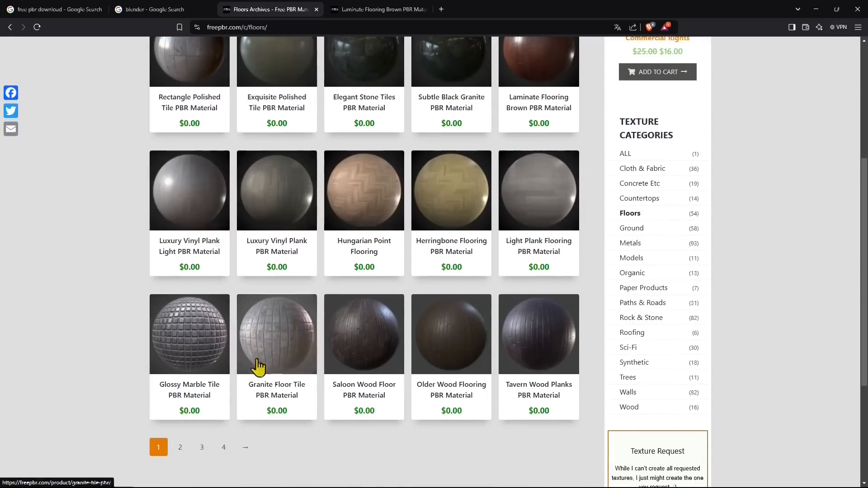
pyautogui.scroll(1, 254, 331)
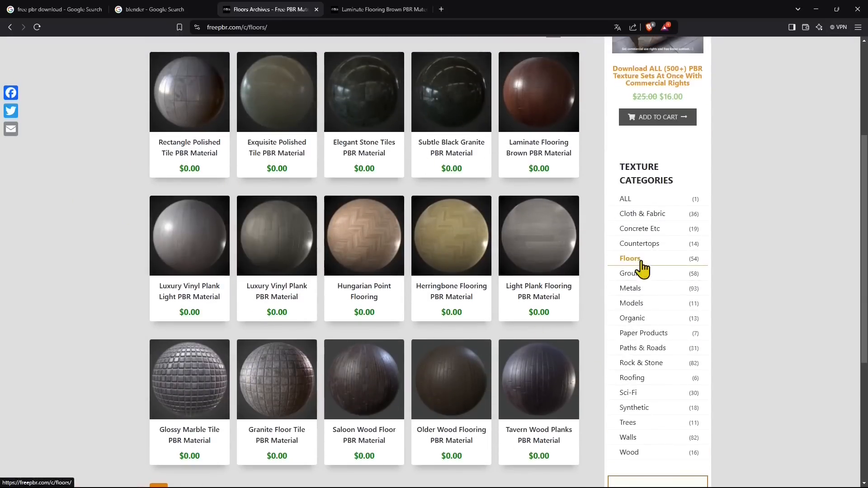
pyautogui.scroll(2, 635, 265)
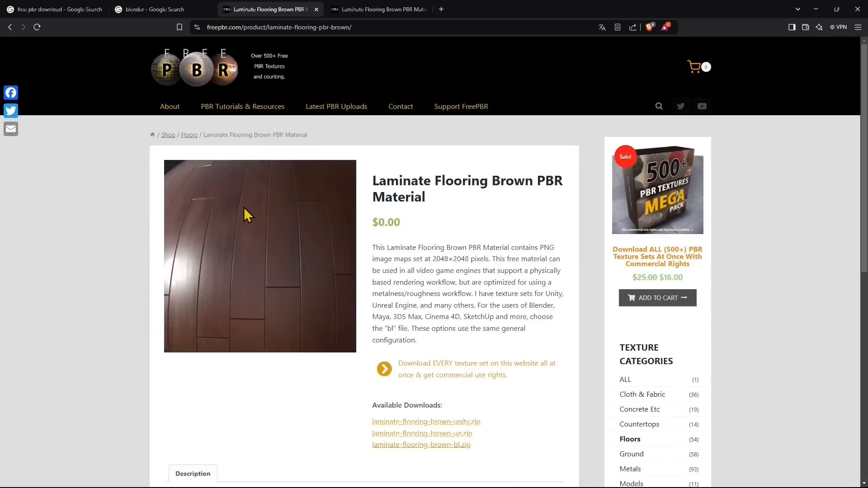
pyautogui.click(400, 11)
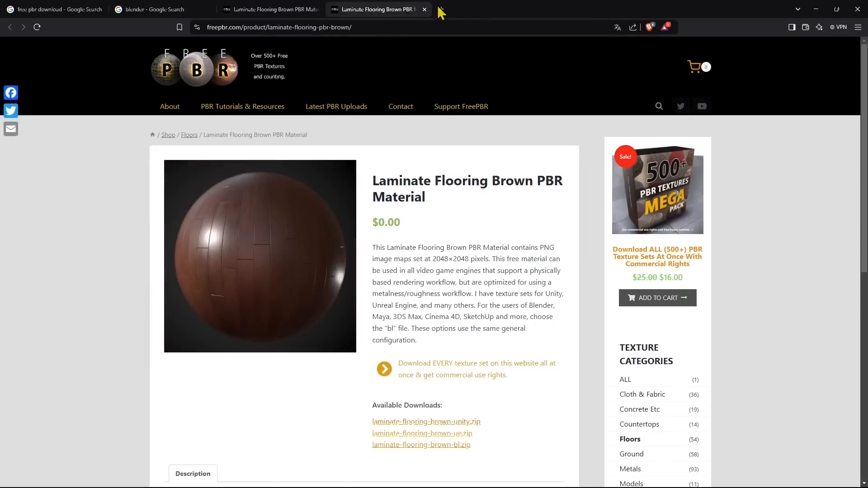
pyautogui.click(424, 9)
# - Examine the laminate material's image size, supported 3D programs and available download packages
pyautogui.scroll(-2, 299, 280)
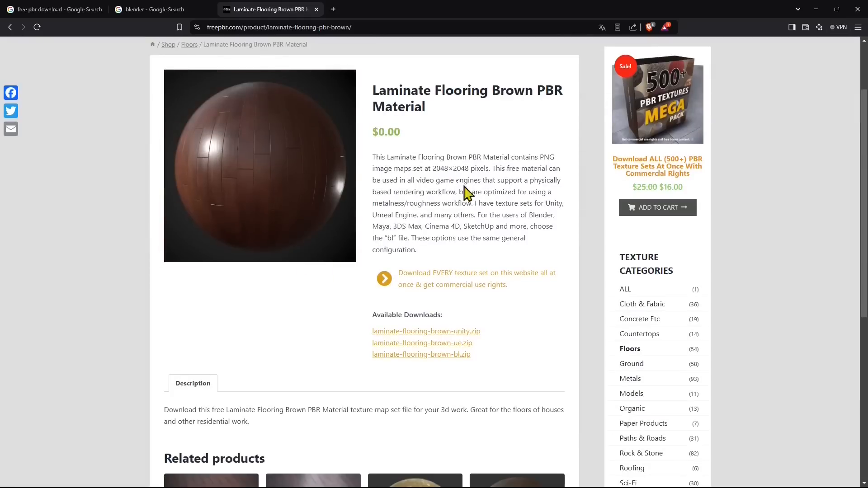
pyautogui.moveTo(432, 170); pyautogui.dragTo(467, 169)
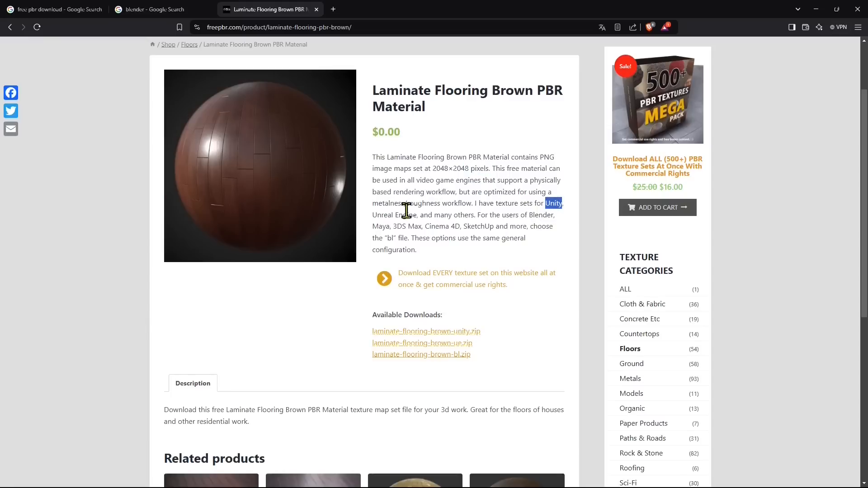
pyautogui.moveTo(377, 217); pyautogui.dragTo(420, 217)
pyautogui.click(382, 226)
pyautogui.scroll(-1, 433, 310)
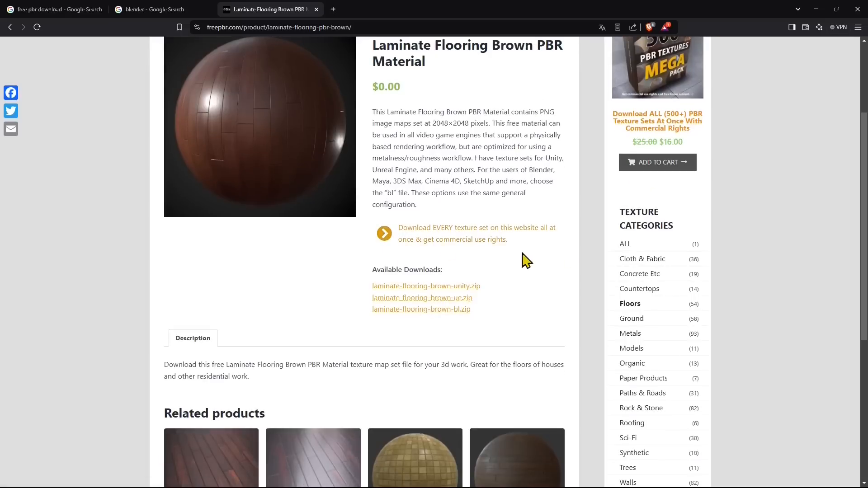
pyautogui.scroll(-2, 520, 260)
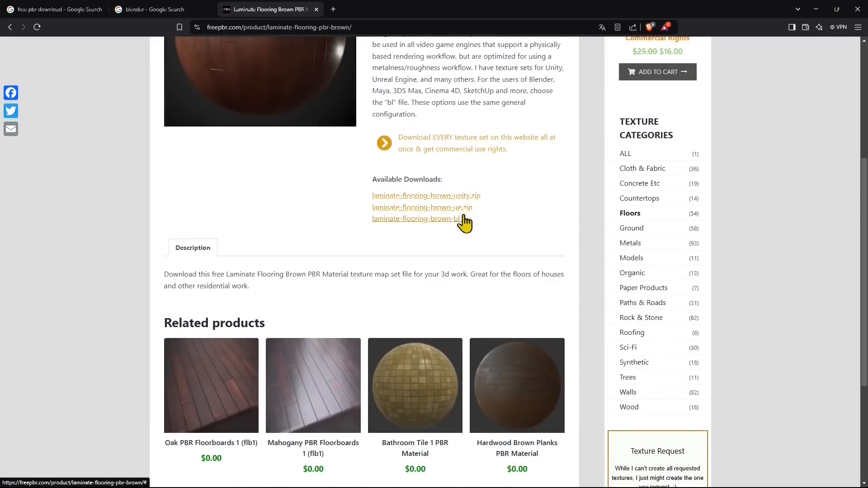
pyautogui.doubleClick(408, 179)
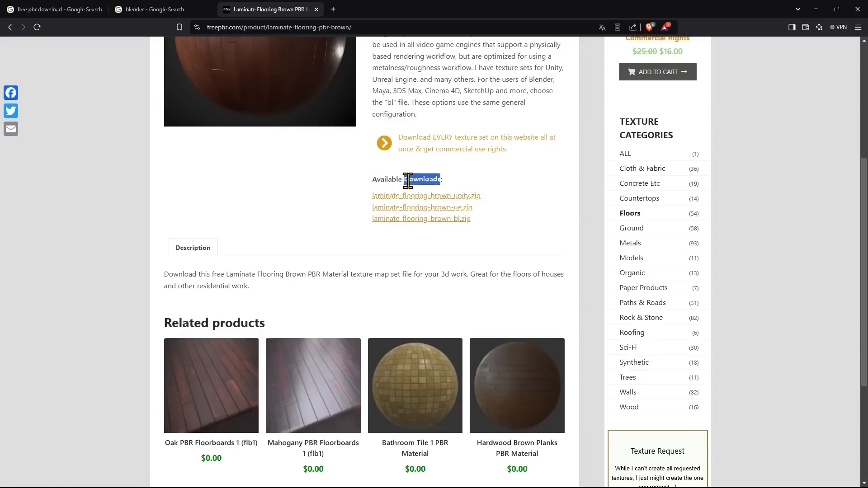
pyautogui.click(365, 210)
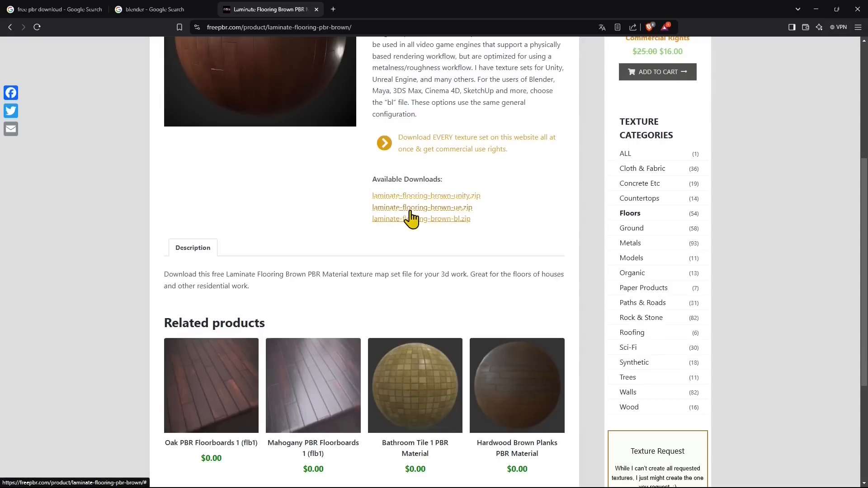
# - Download laminate-flooring-brown-ue.zip and save it in the BLENDER 4 folder inside WORKS
pyautogui.click(469, 210)
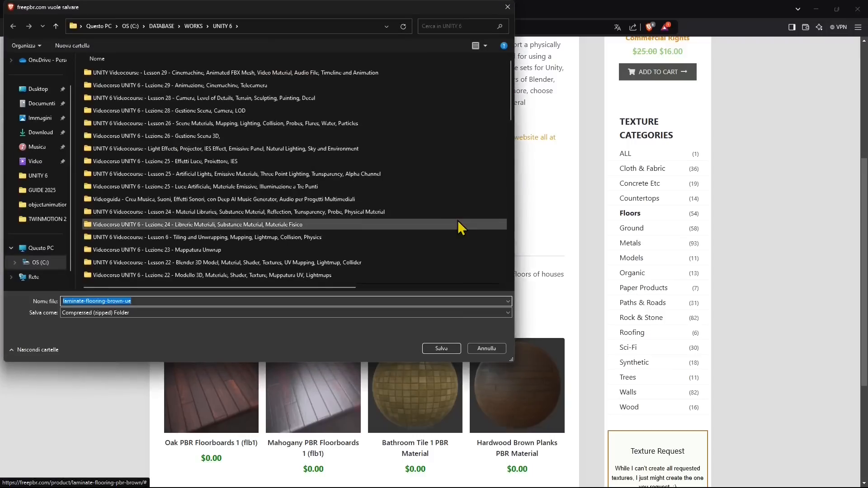
pyautogui.click(194, 26)
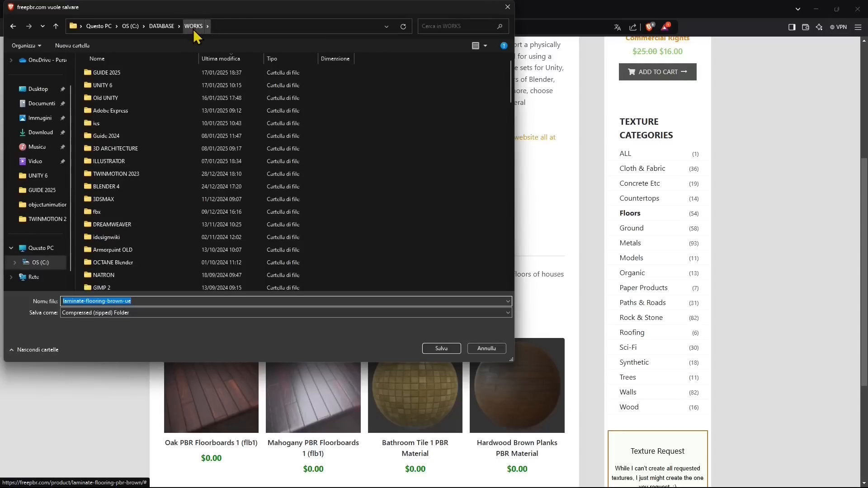
pyautogui.doubleClick(116, 181)
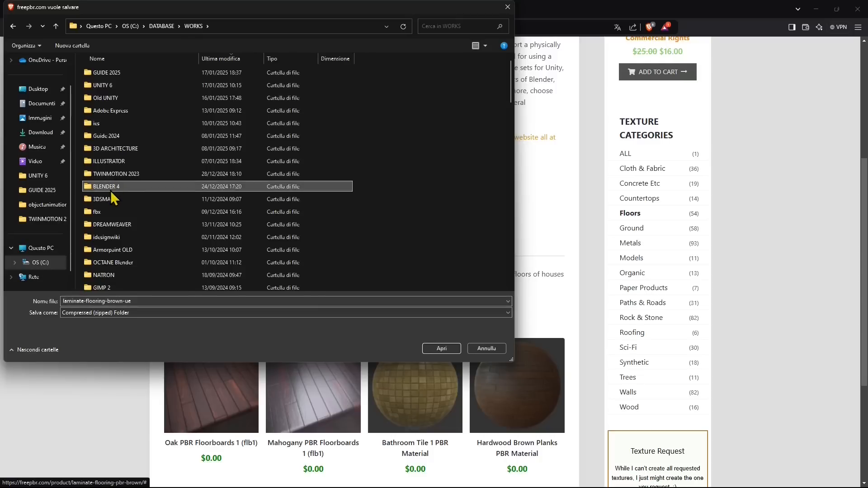
pyautogui.doubleClick(111, 187)
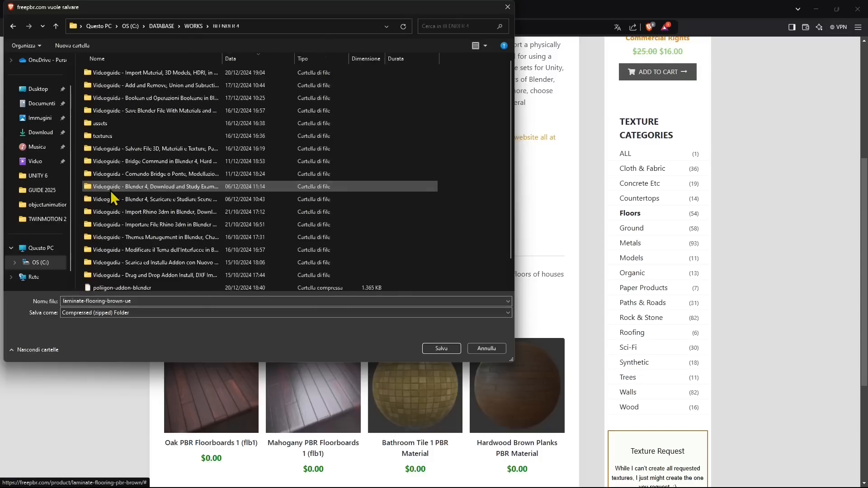
pyautogui.click(440, 351)
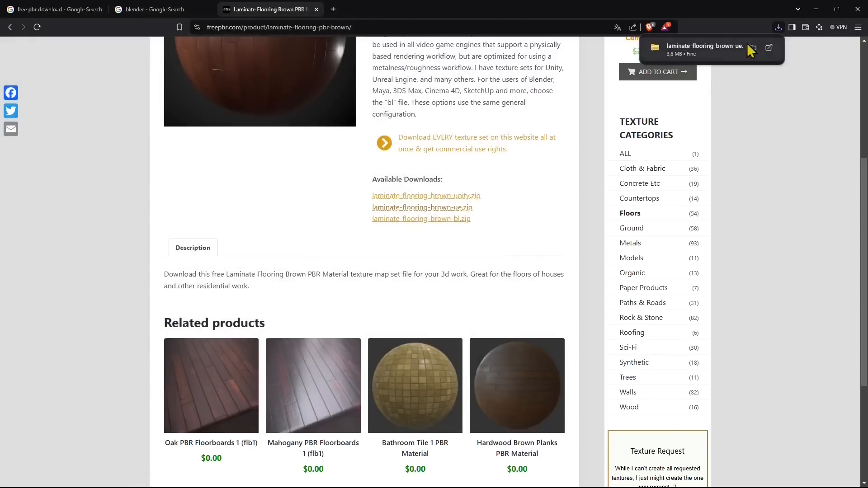
# - Show the downloaded laminate-flooring-brown-ue archive in its folder and extract all its contents there
pyautogui.click(752, 47)
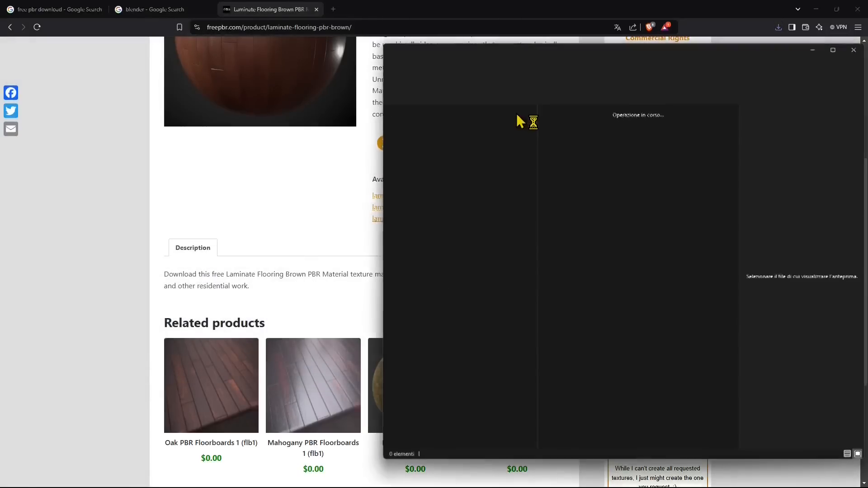
pyautogui.moveTo(525, 53); pyautogui.dragTo(281, 56)
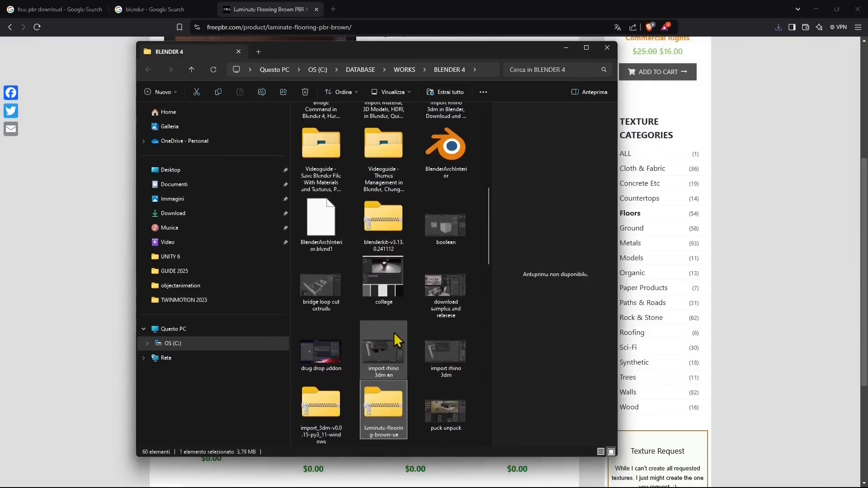
pyautogui.scroll(-3, 397, 361)
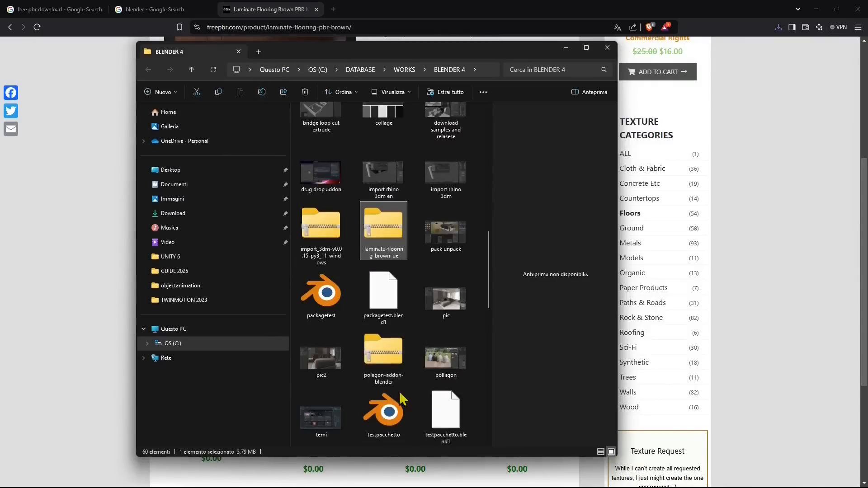
pyautogui.rightClick(388, 224)
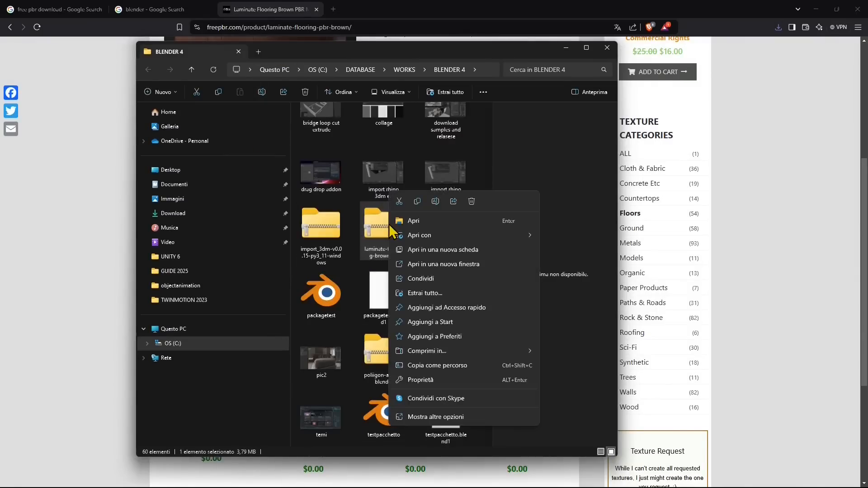
pyautogui.click(417, 293)
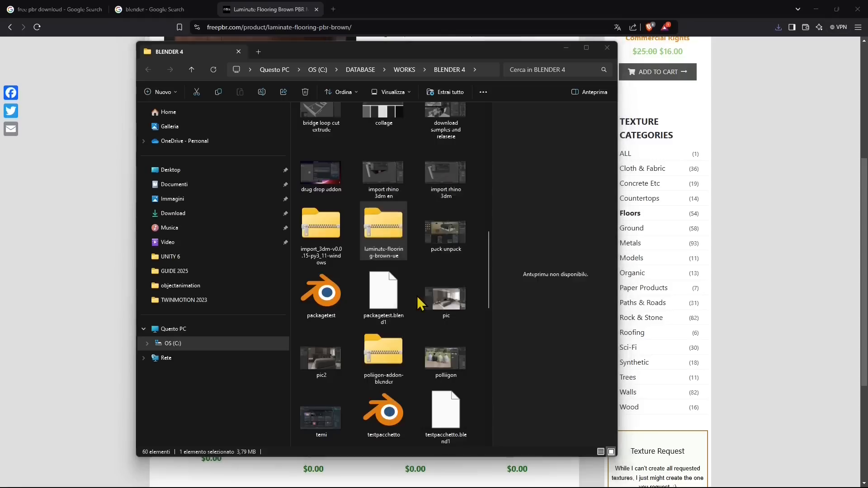
pyautogui.click(512, 336)
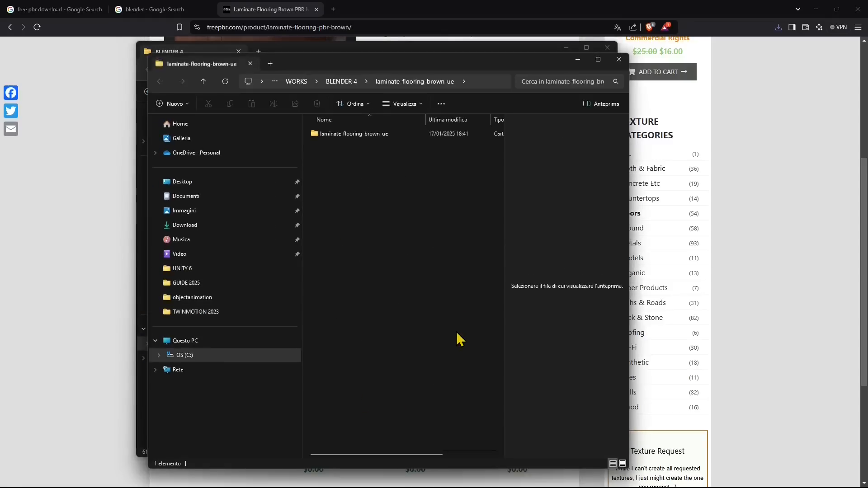
# - Open the inner laminate-flooring-brown-ue folder and show the albedo map in an enlarged preview
pyautogui.doubleClick(353, 134)
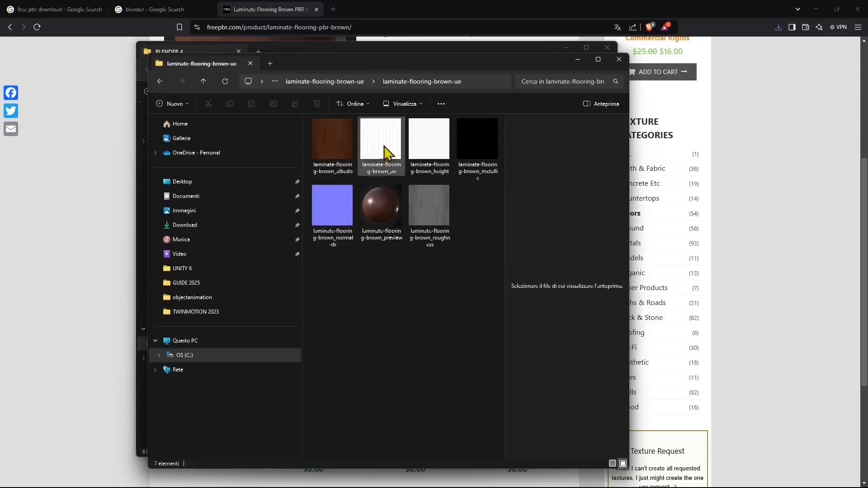
pyautogui.click(332, 141)
pyautogui.moveTo(629, 218); pyautogui.dragTo(821, 218)
pyautogui.moveTo(697, 214); pyautogui.dragTo(393, 206)
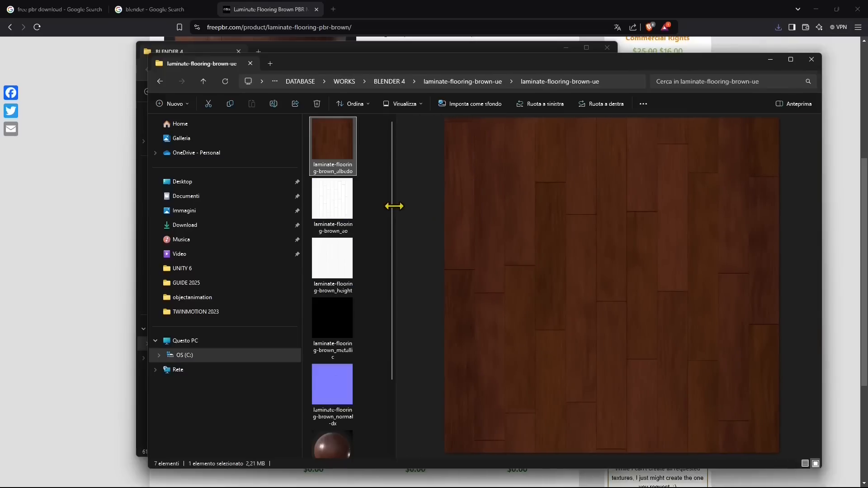
# - Preview the ao, height, metallic, normal-dx and roughness maps of the laminate flooring one after another
pyautogui.click(336, 206)
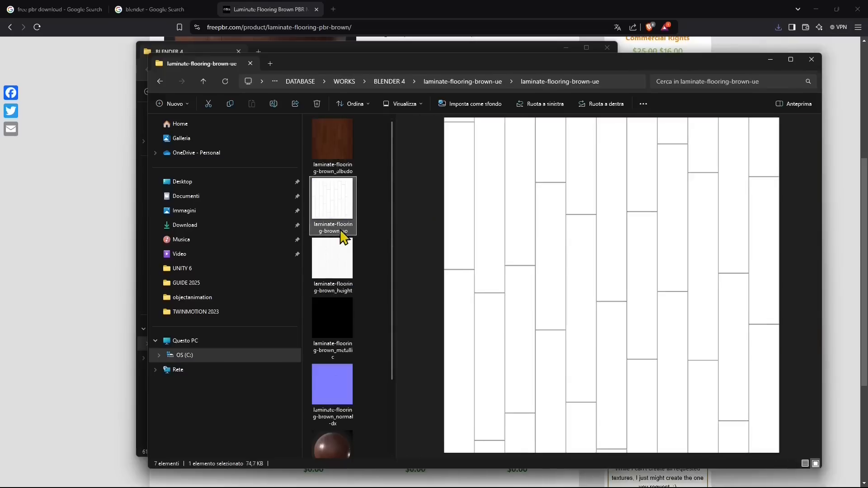
pyautogui.click(346, 261)
pyautogui.scroll(-2, 343, 253)
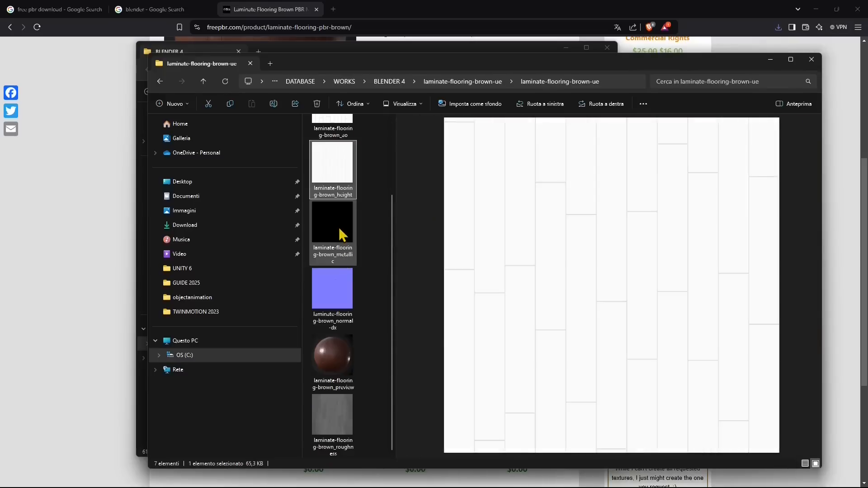
pyautogui.click(339, 229)
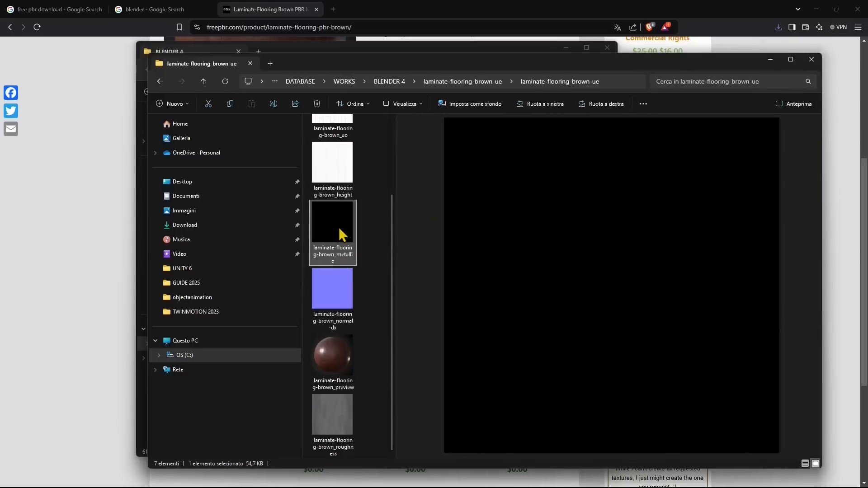
pyautogui.click(341, 278)
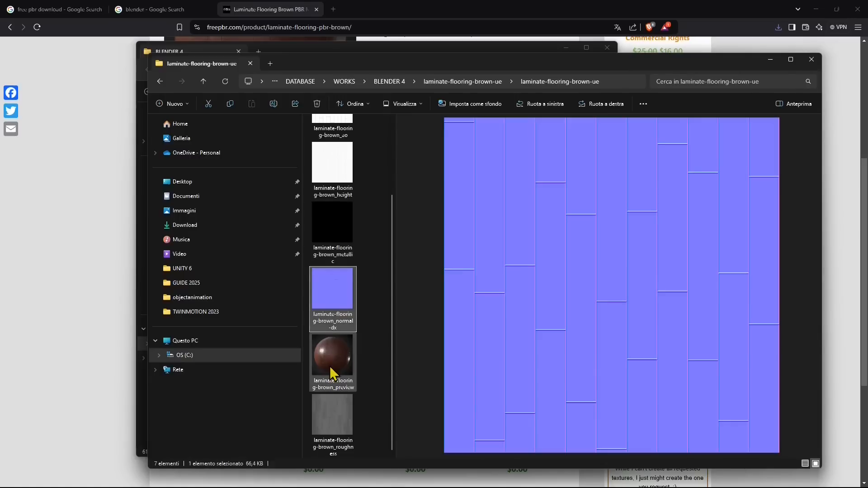
pyautogui.click(340, 407)
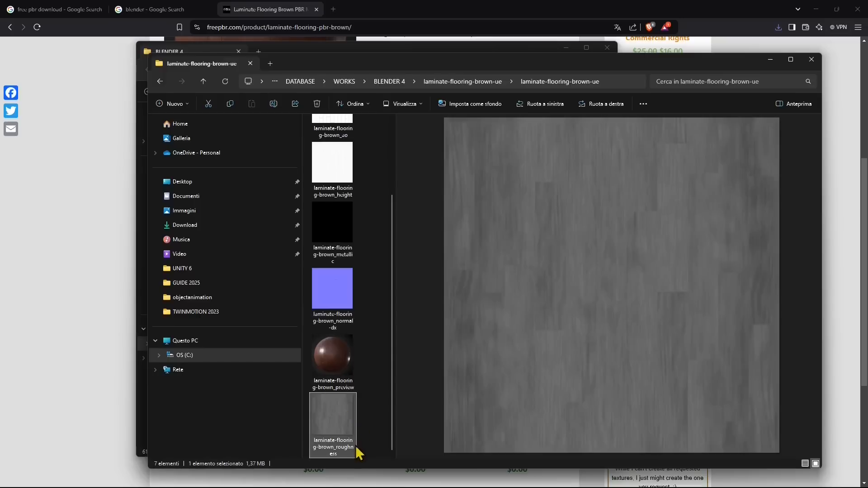
pyautogui.scroll(2, 337, 301)
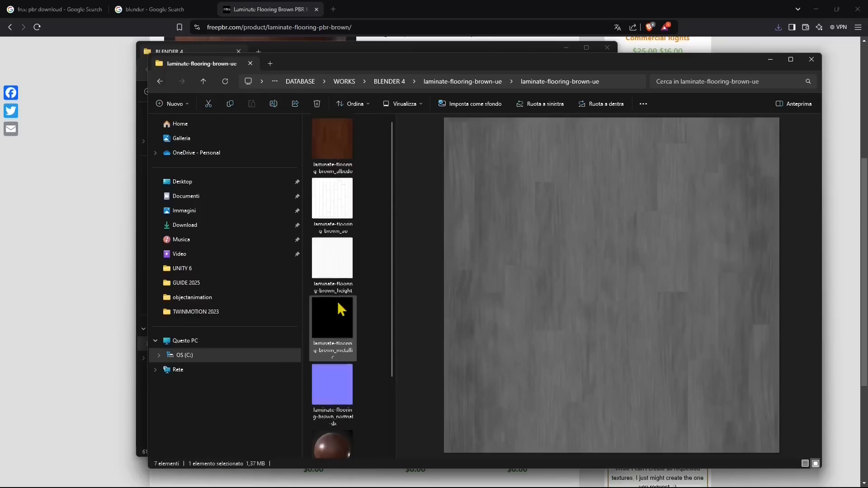
# - Go through the laminate texture maps again, view the material's preview sphere image and return to the outer extracted folder
pyautogui.click(332, 140)
pyautogui.click(333, 200)
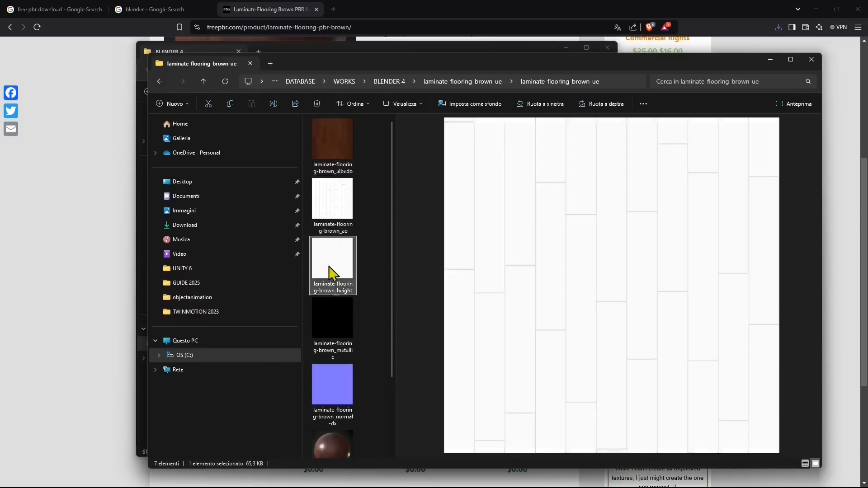
pyautogui.click(334, 357)
pyautogui.click(333, 393)
pyautogui.click(335, 445)
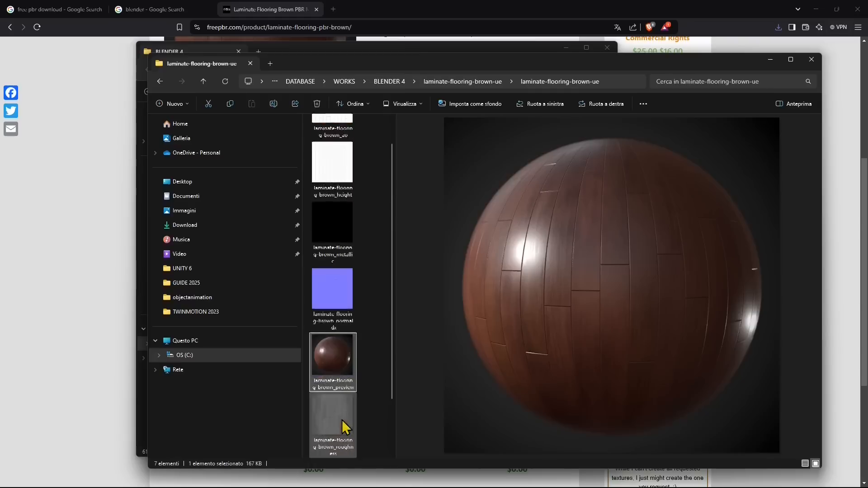
pyautogui.scroll(2, 355, 294)
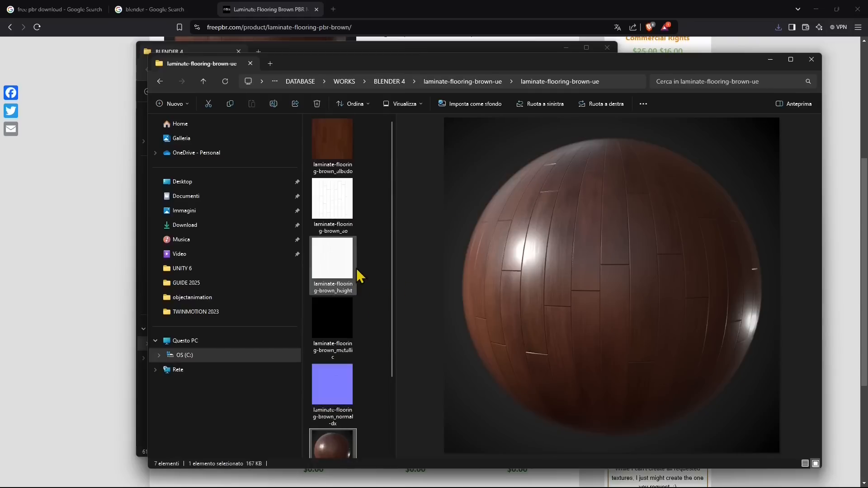
pyautogui.click(460, 83)
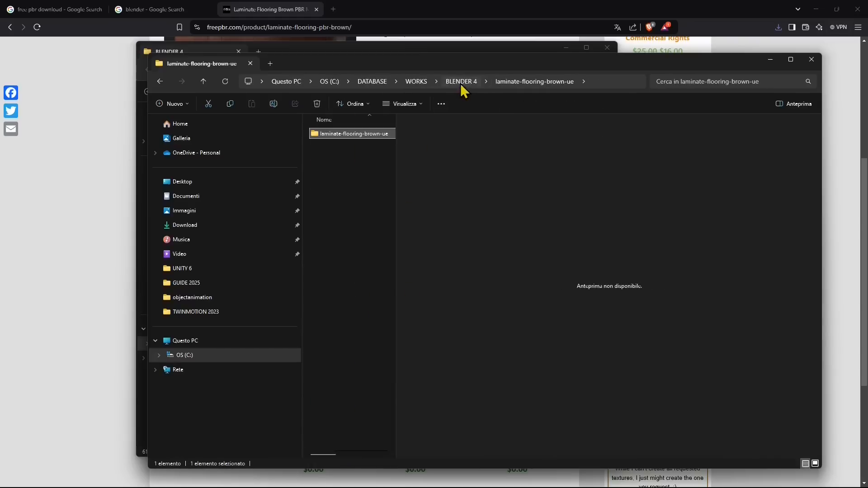
pyautogui.click(359, 187)
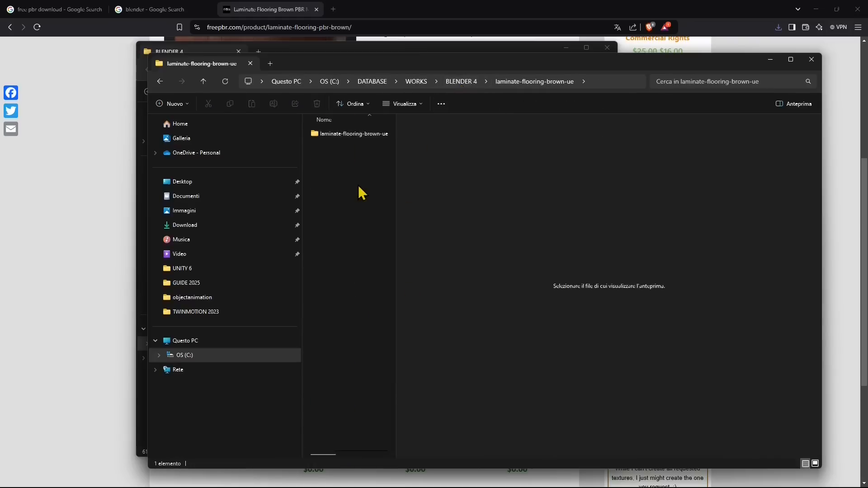
# - Download laminate-flooring-brown-unity.zip from the material page and save it in the UNITY 6 folder inside WORKS
pyautogui.click(311, 46)
pyautogui.click(397, 9)
pyautogui.click(477, 197)
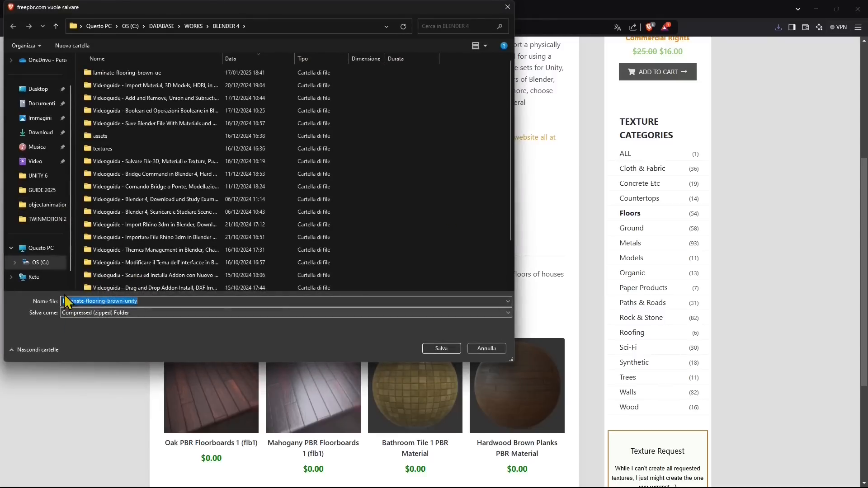
pyautogui.click(191, 26)
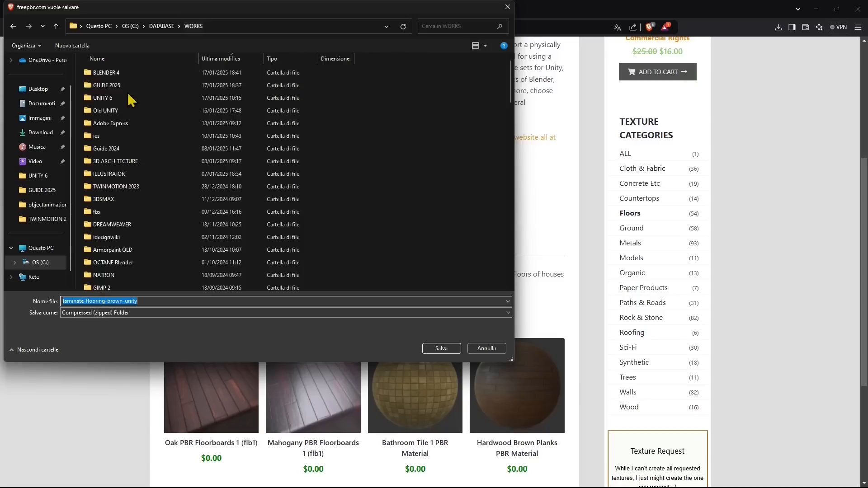
pyautogui.doubleClick(100, 98)
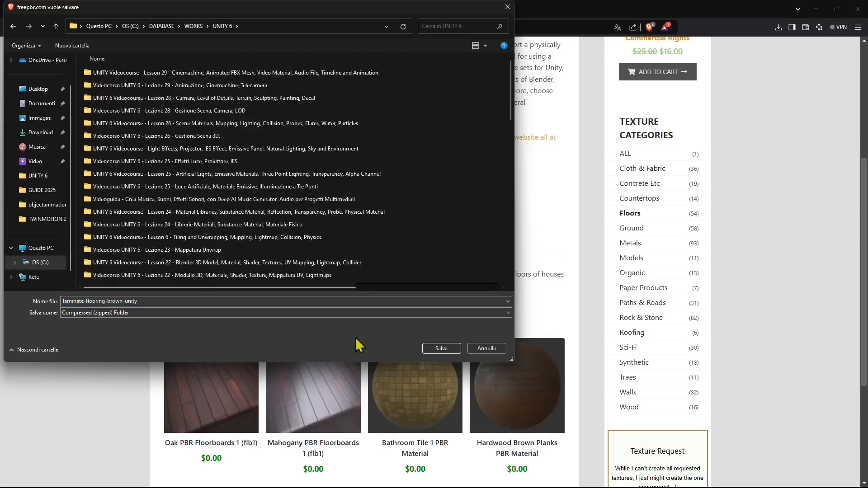
pyautogui.click(441, 348)
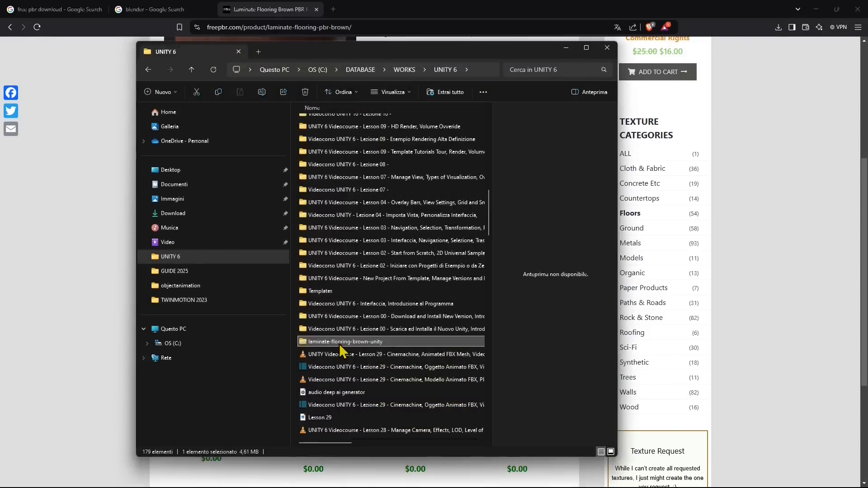
# - Extract all contents of the laminate-flooring-brown-unity archive within the UNITY 6 folder
pyautogui.rightClick(339, 349)
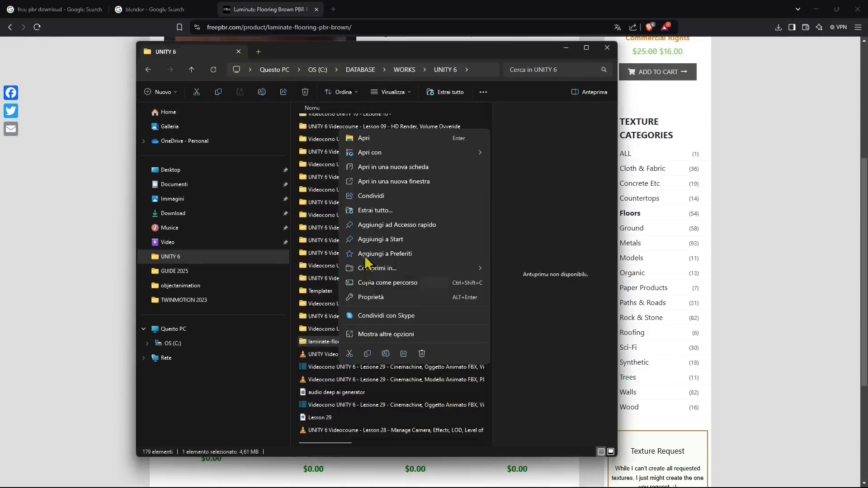
pyautogui.click(373, 210)
pyautogui.click(516, 335)
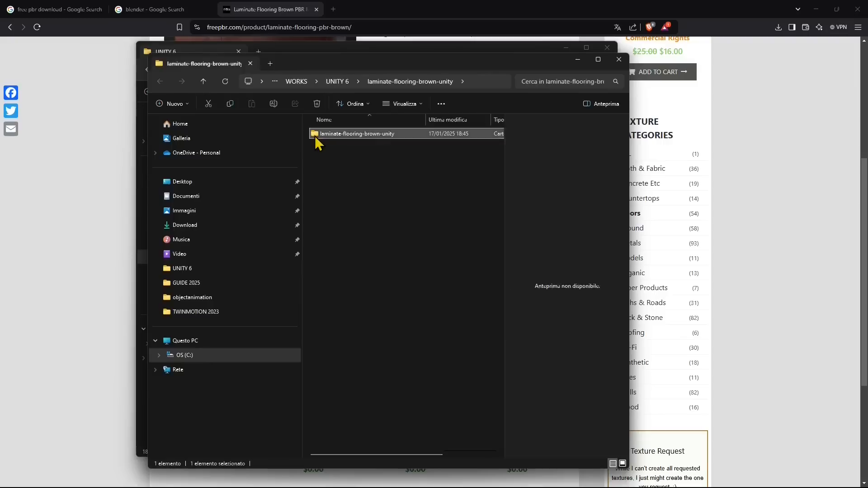
# - Open the inner laminate-flooring-brown-unity folder and examine its texture maps, preview image and metallic PSD file
pyautogui.doubleClick(316, 134)
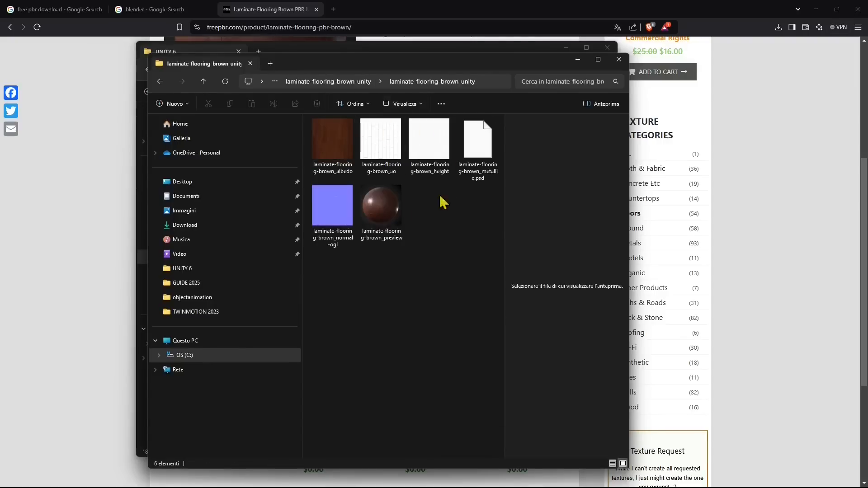
pyautogui.click(415, 132)
pyautogui.click(381, 140)
pyautogui.click(322, 231)
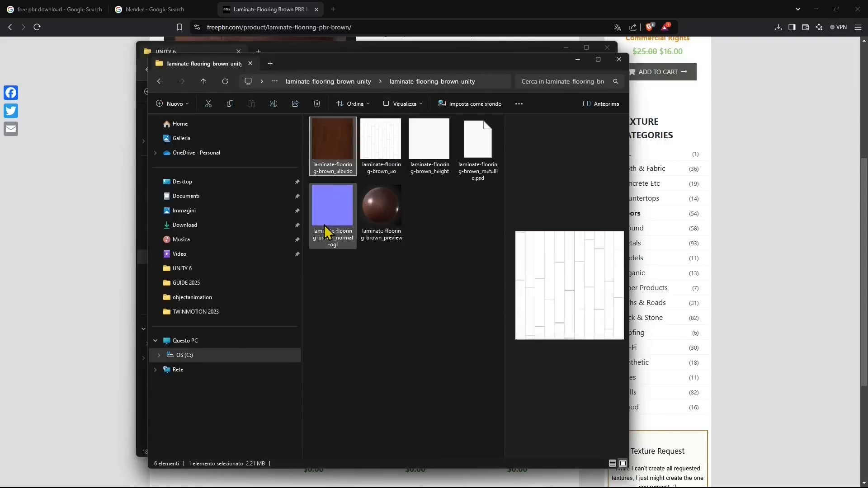
pyautogui.click(369, 210)
pyautogui.click(478, 180)
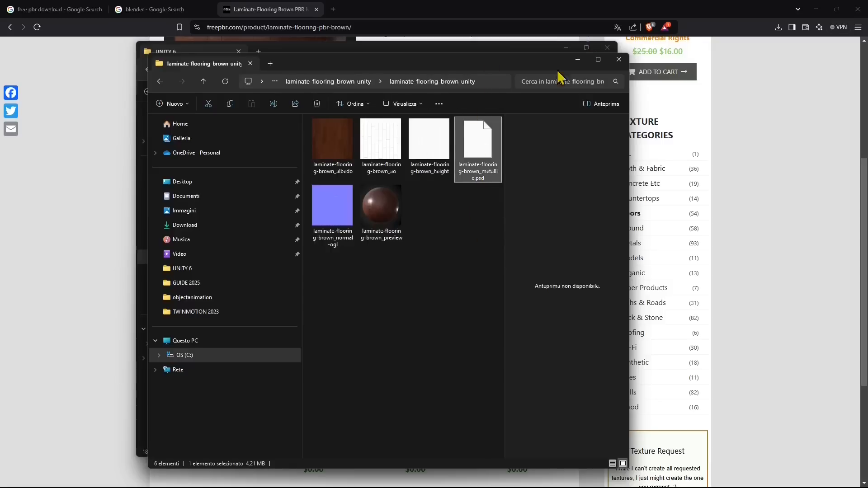
# - Close the extracted Unity texture folder, the UNITY 6 folder window and the web browser
pyautogui.click(623, 59)
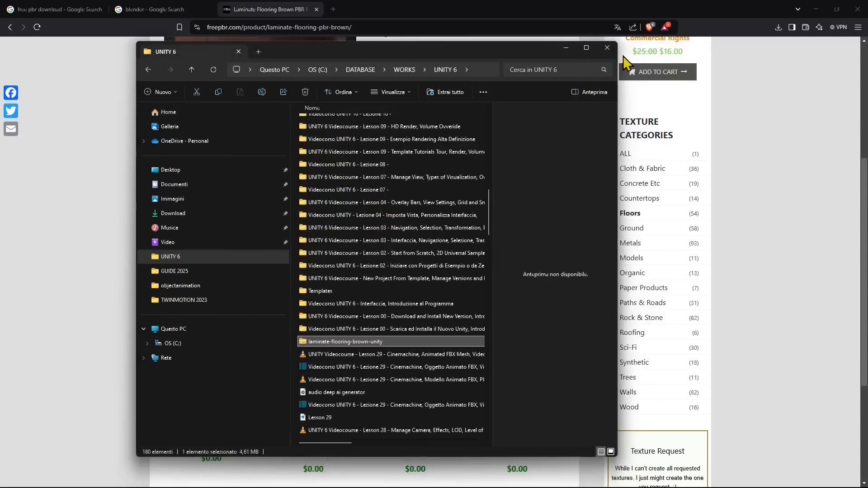
pyautogui.click(608, 48)
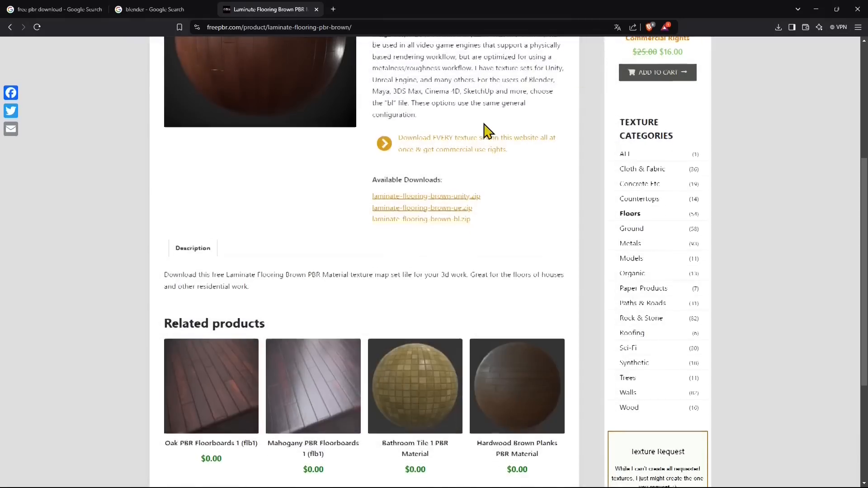
pyautogui.scroll(5, 483, 135)
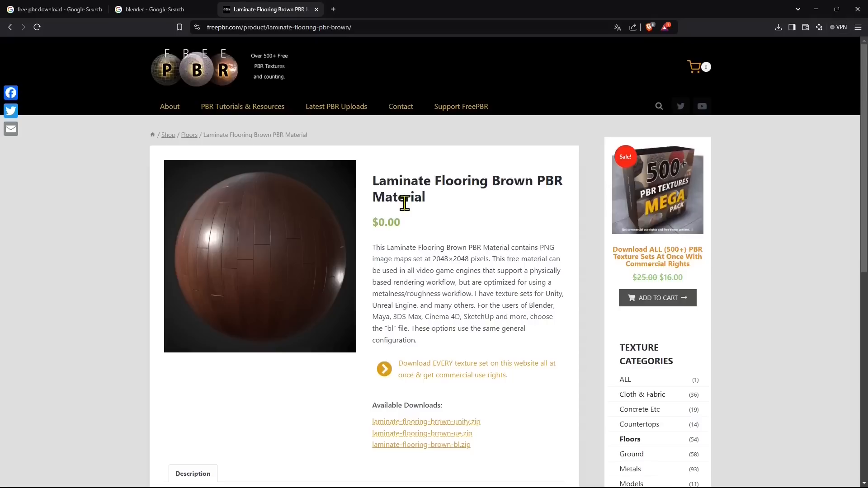
pyautogui.click(856, 9)
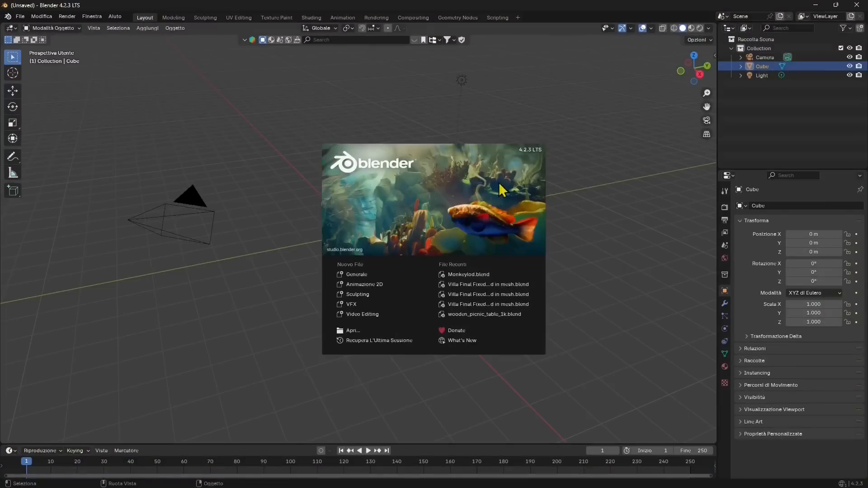
# - Switch to Blender and open the Shading workspace with the default cube and its material nodes in view
pyautogui.click(312, 140)
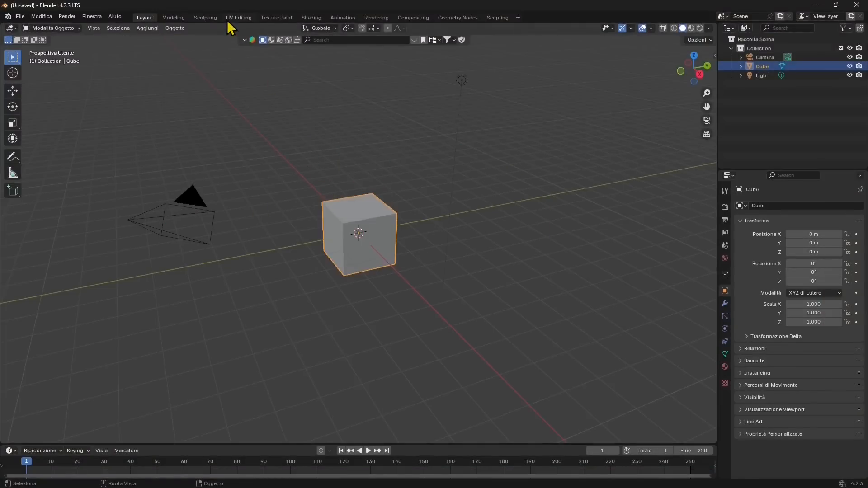
pyautogui.click(311, 18)
pyautogui.scroll(2, 455, 237)
pyautogui.moveTo(459, 243); pyautogui.dragTo(476, 240, button='middle')
pyautogui.moveTo(450, 351); pyautogui.dragTo(482, 370, button='middle')
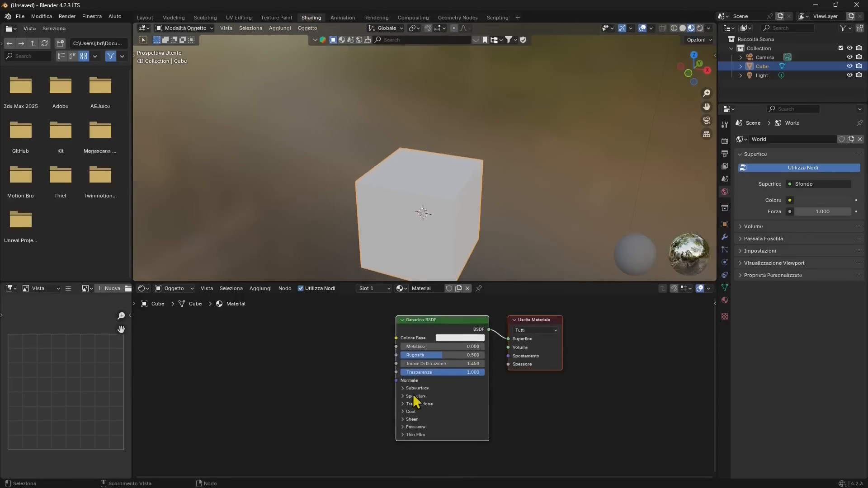
pyautogui.scroll(3, 423, 398)
pyautogui.moveTo(448, 244); pyautogui.dragTo(478, 183, button='middle')
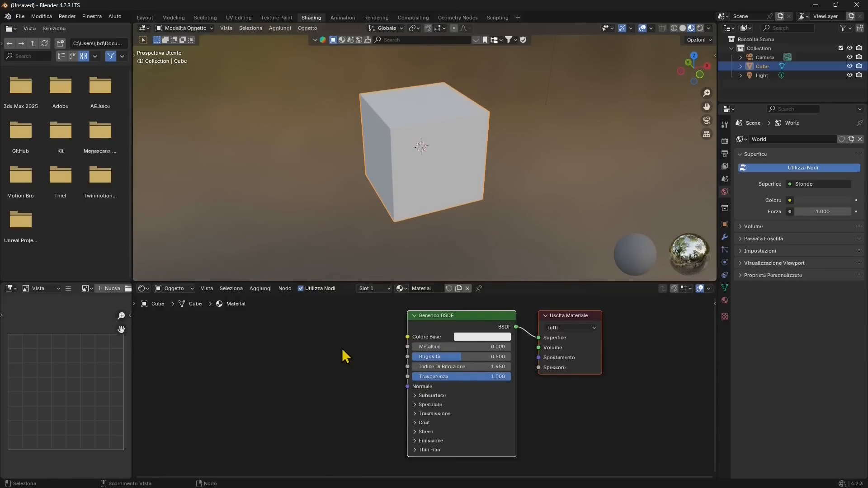
# - Add an Image Texture node linked to the Base Color input of the Principled BSDF node
pyautogui.moveTo(397, 342); pyautogui.dragTo(432, 338, button='middle')
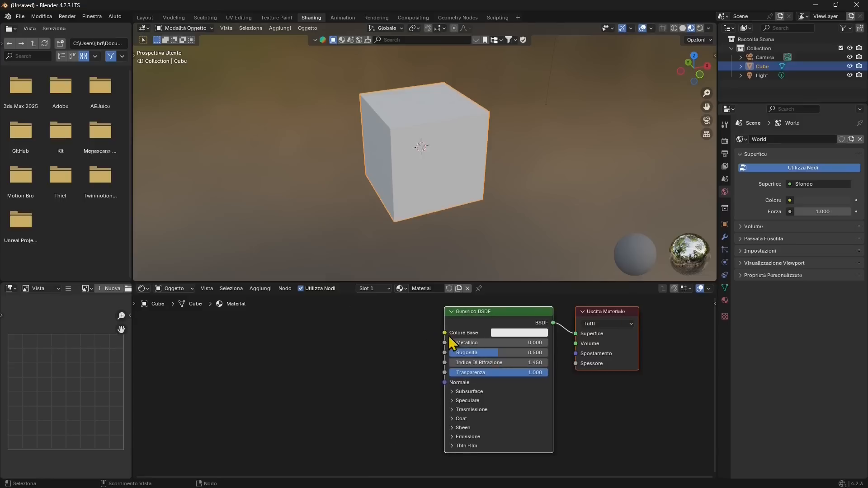
pyautogui.moveTo(444, 338); pyautogui.dragTo(329, 340)
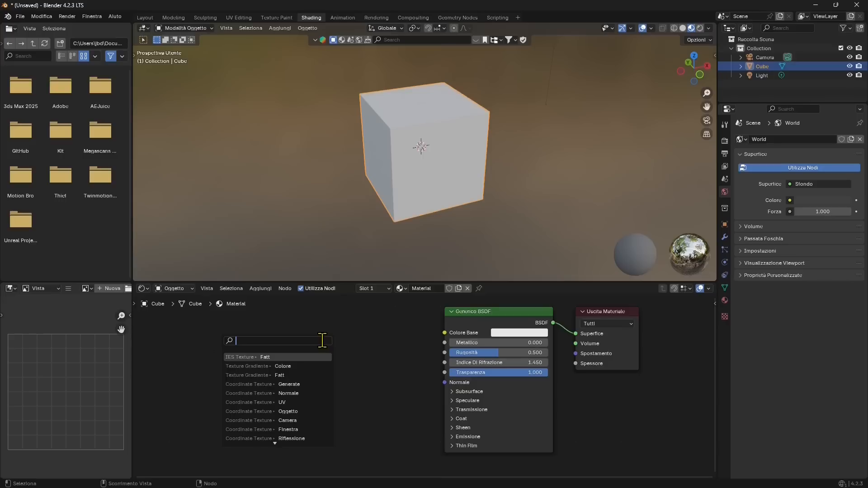
pyautogui.write('t')
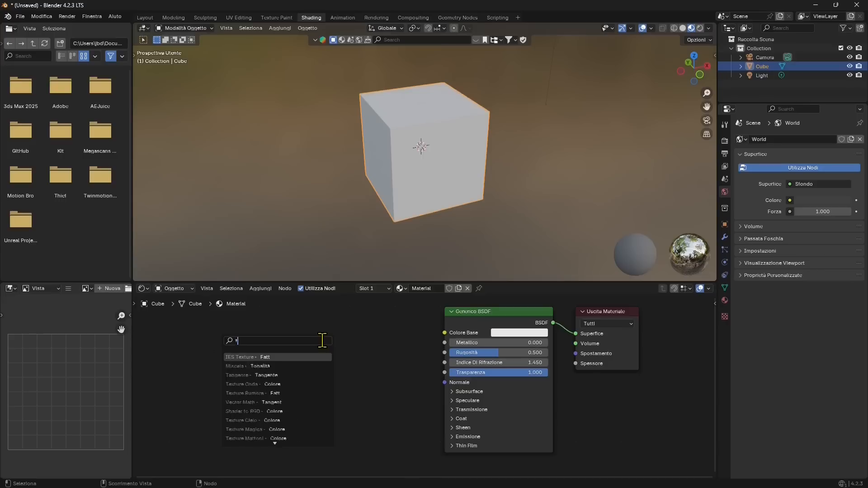
pyautogui.write('exture Im')
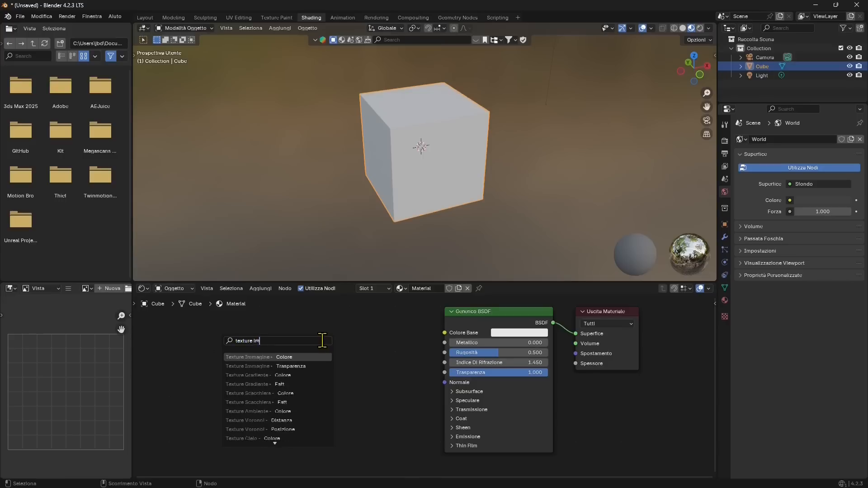
pyautogui.click(261, 357)
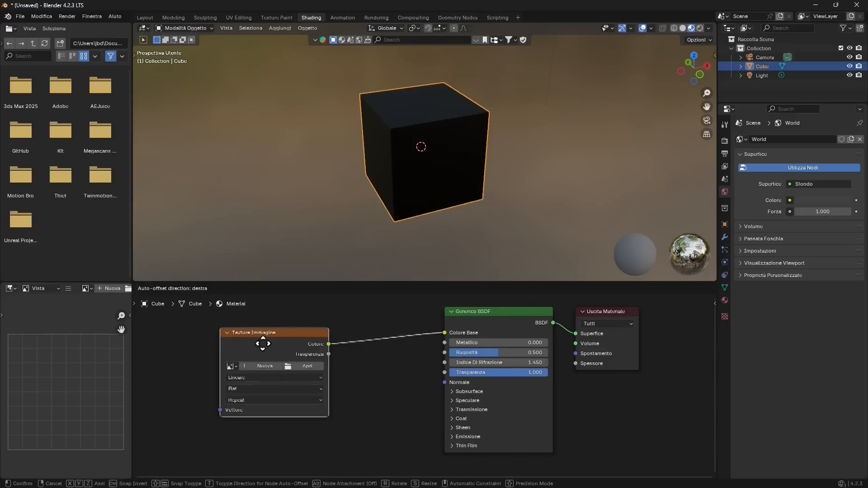
pyautogui.click(262, 352)
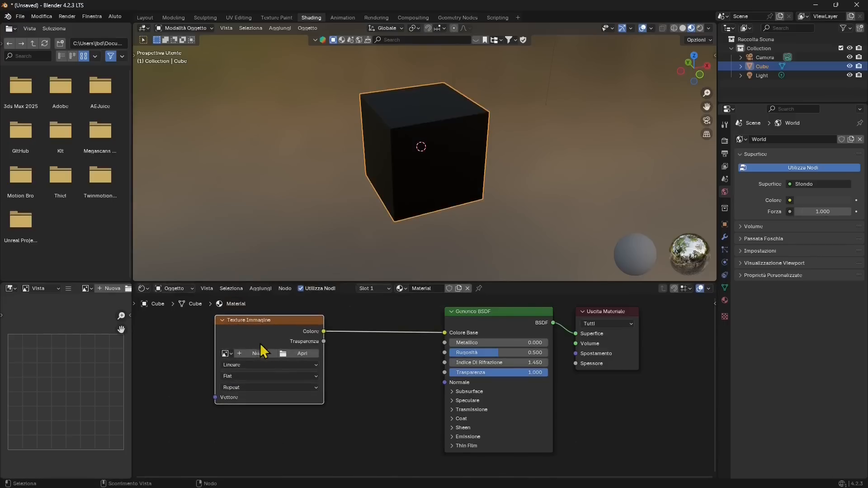
# - Load laminate-flooring-brown_albedo.png into the Image Texture node from the nested laminate flooring folder inside BLENDER 4
pyautogui.click(305, 353)
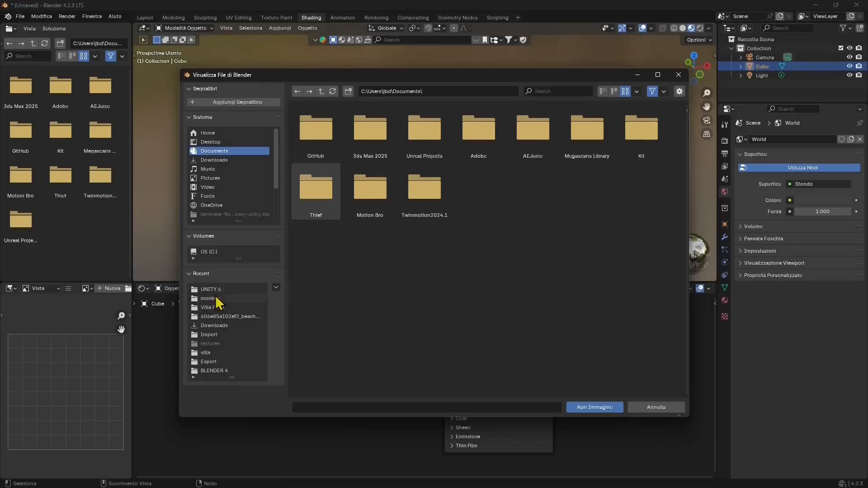
pyautogui.click(211, 368)
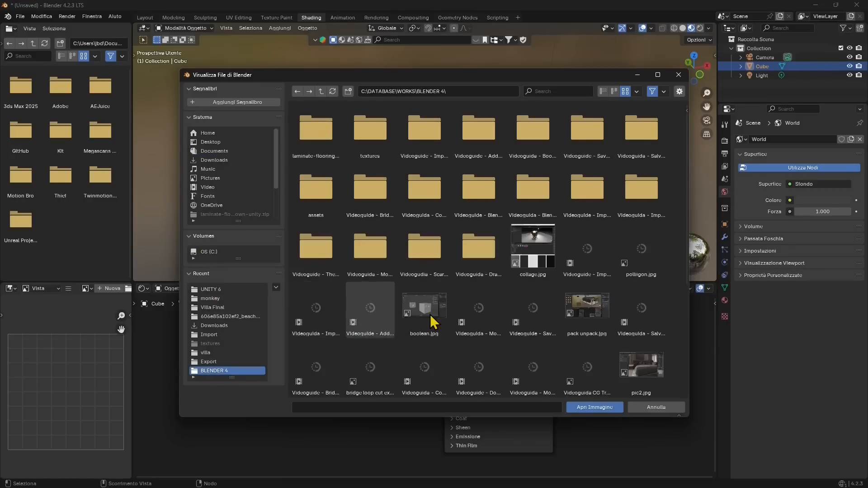
pyautogui.click(296, 129)
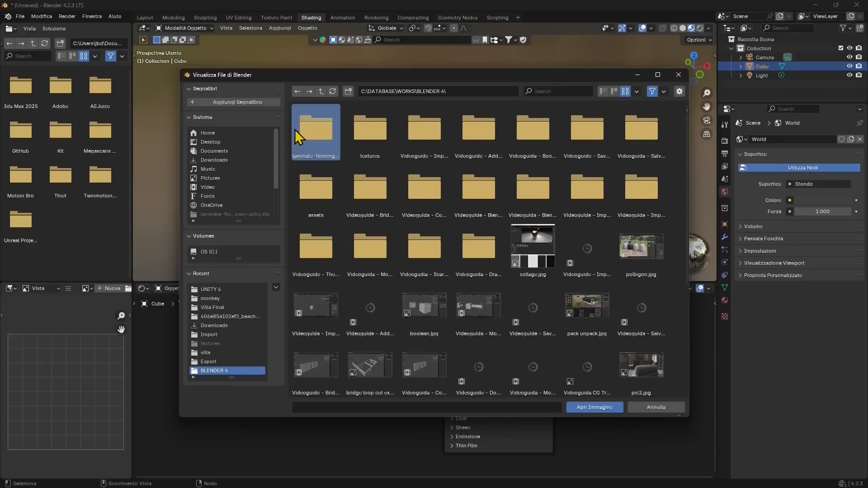
pyautogui.doubleClick(316, 129)
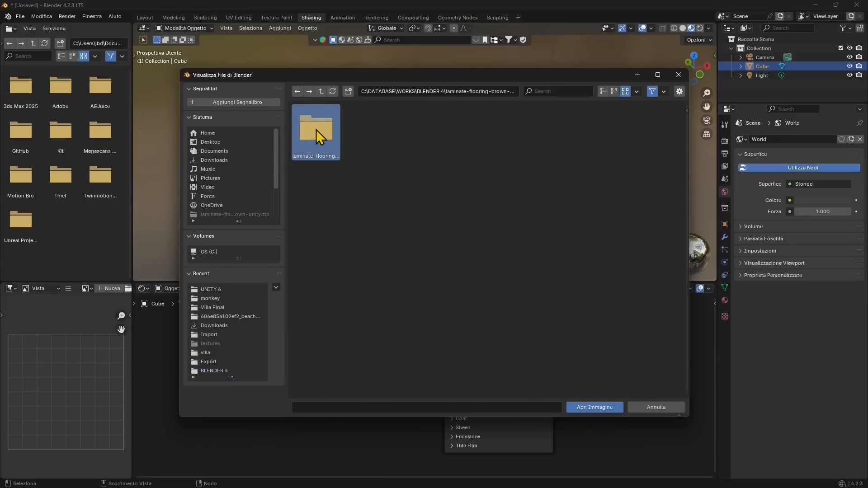
pyautogui.doubleClick(321, 128)
pyautogui.click(315, 143)
pyautogui.click(597, 408)
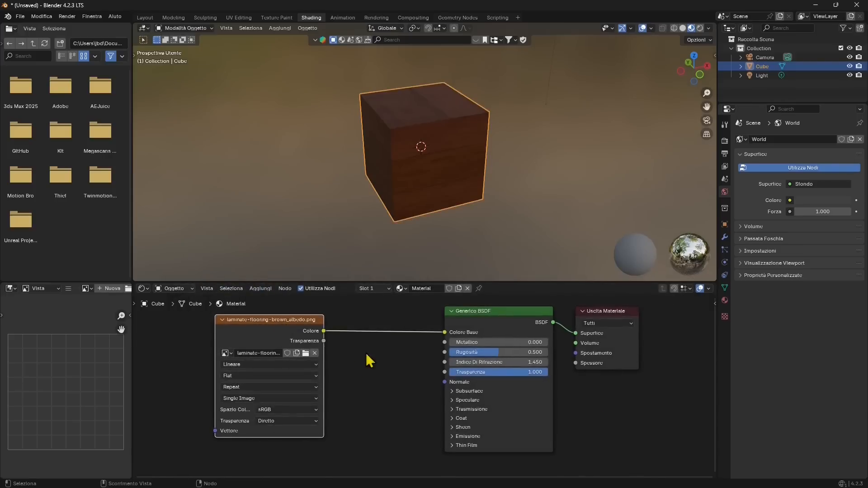
# - Space out the nodes by moving the Material Output farther from the Principled BSDF
pyautogui.scroll(-2, 430, 350)
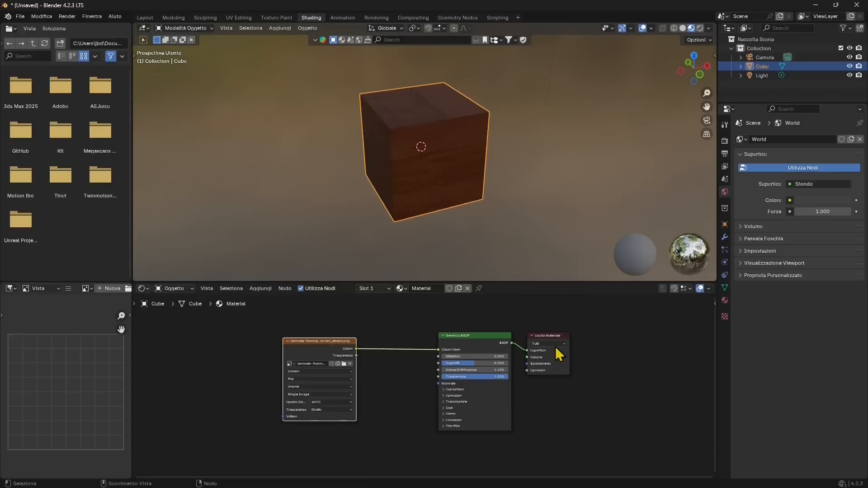
pyautogui.moveTo(562, 342); pyautogui.dragTo(638, 349)
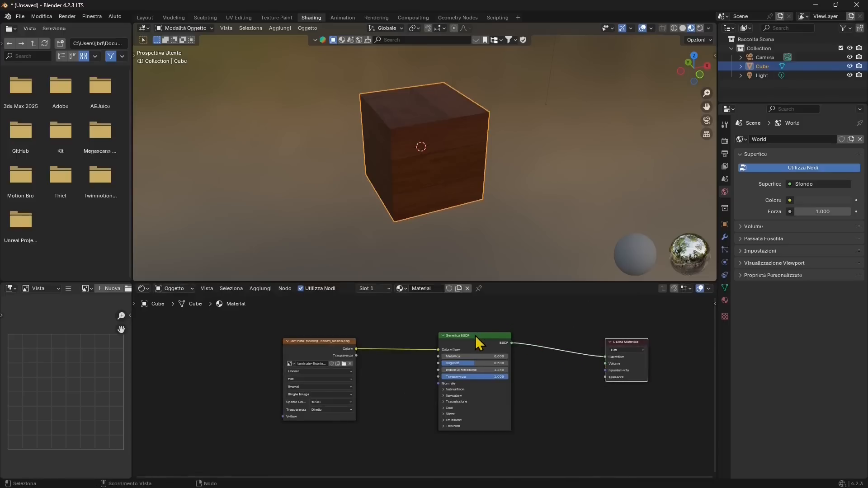
pyautogui.moveTo(478, 343); pyautogui.dragTo(488, 346)
pyautogui.moveTo(312, 342); pyautogui.dragTo(324, 411, button='middle')
pyautogui.scroll(-1, 326, 410)
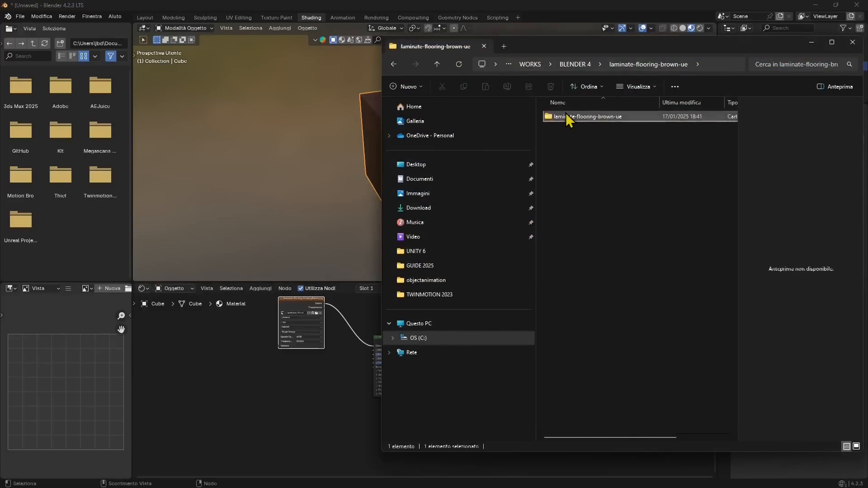
# - Import the ao, height, roughness and normal-dx maps from the laminate-flooring-brown-ue folder window into the node editor
pyautogui.doubleClick(568, 116)
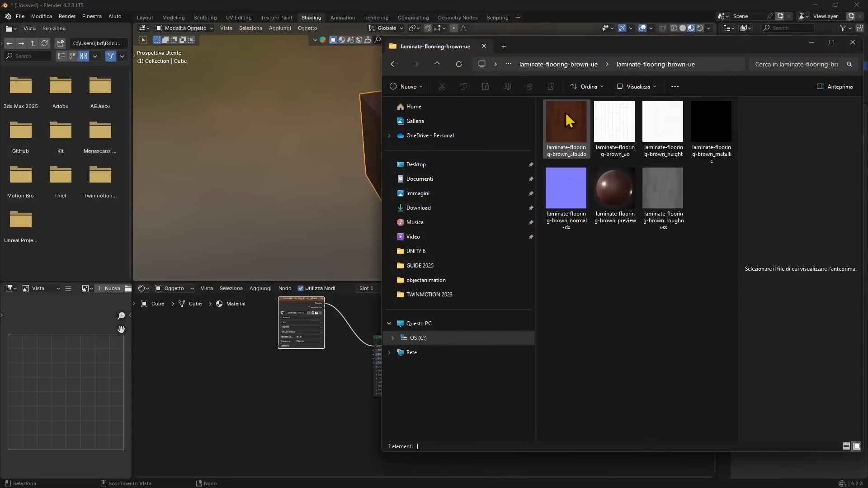
pyautogui.click(616, 146)
pyautogui.keyDown('ctrl'); pyautogui.click(658, 138); pyautogui.keyUp('ctrl')
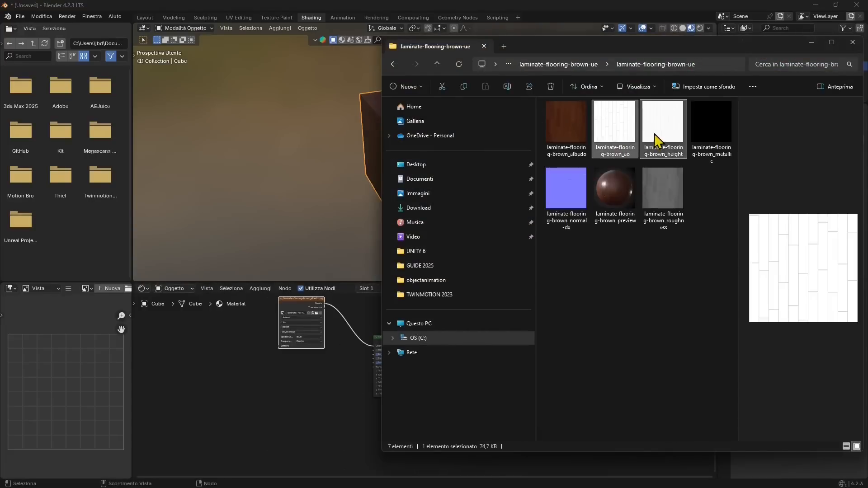
pyautogui.keyDown('ctrl'); pyautogui.click(660, 203); pyautogui.keyUp('ctrl')
pyautogui.keyDown('ctrl'); pyautogui.click(573, 218); pyautogui.keyUp('ctrl')
pyautogui.moveTo(626, 155); pyautogui.dragTo(354, 300)
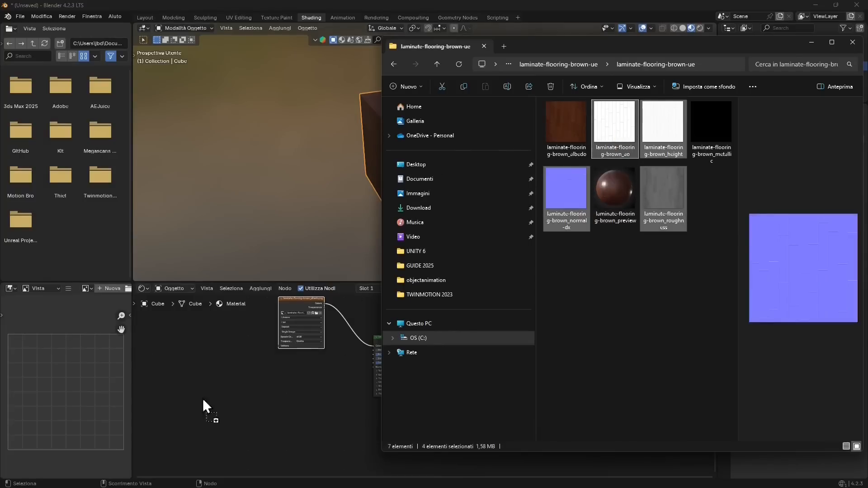
pyautogui.moveTo(204, 406); pyautogui.dragTo(204, 409)
# - Lower the Principled BSDF node and place the albedo texture node just above the stack of imported map nodes
pyautogui.moveTo(294, 390); pyautogui.dragTo(308, 402, button='middle')
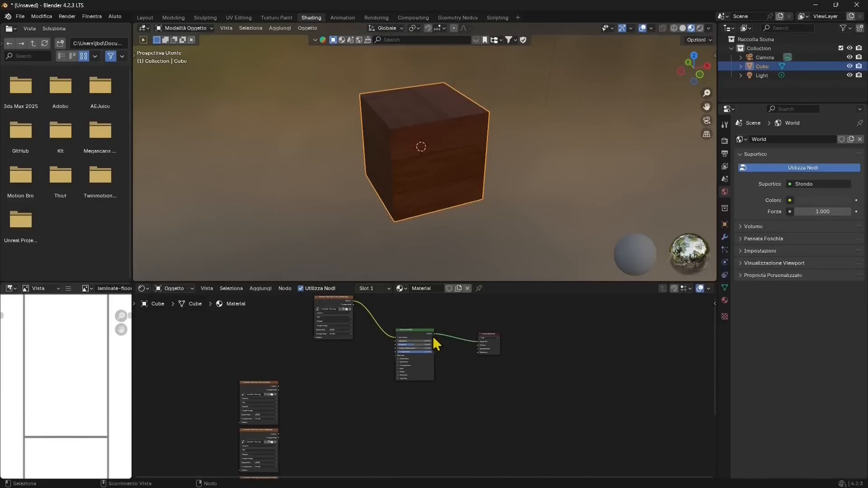
pyautogui.moveTo(421, 330); pyautogui.dragTo(411, 380)
pyautogui.moveTo(293, 330); pyautogui.dragTo(345, 418, button='middle')
pyautogui.moveTo(372, 393); pyautogui.dragTo(287, 434)
pyautogui.moveTo(349, 412); pyautogui.dragTo(327, 321, button='middle')
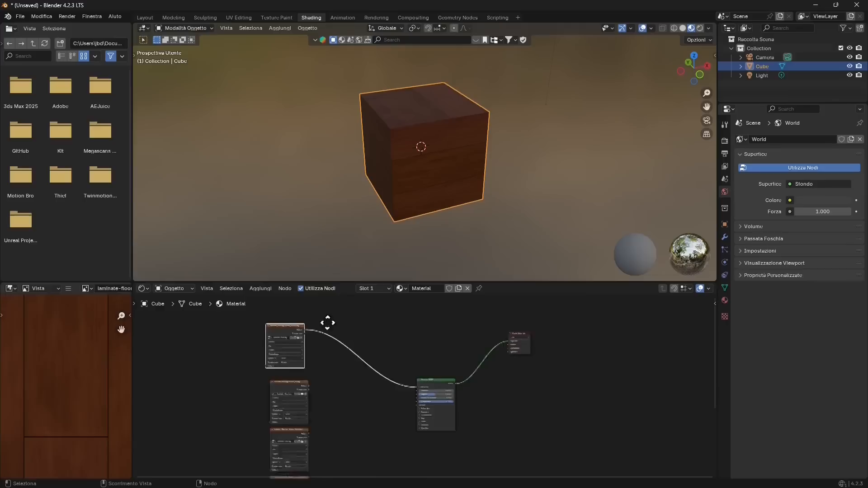
# - Move the normal-dx and roughness texture nodes out of the stack, placing the roughness node beside the Principled BSDF
pyautogui.scroll(3, 286, 409)
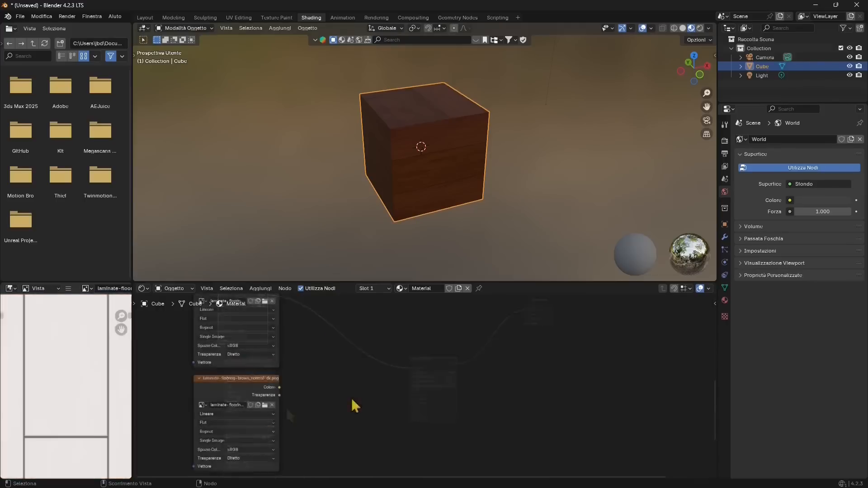
pyautogui.scroll(3, 305, 390)
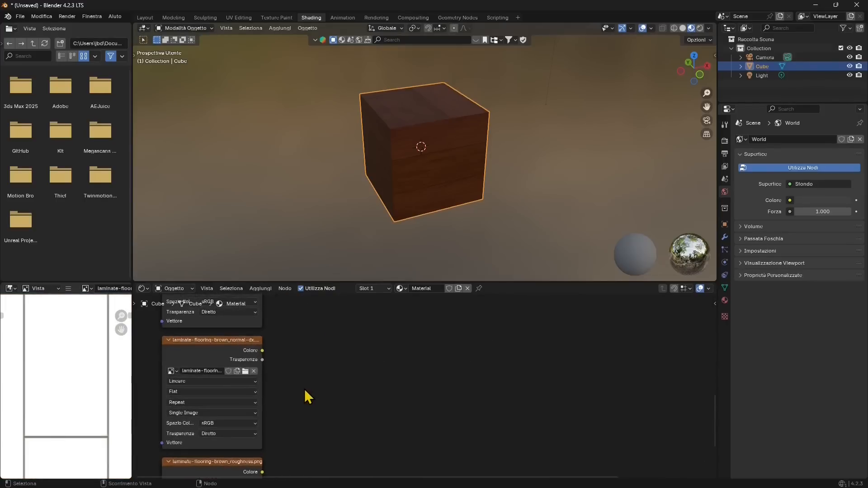
pyautogui.moveTo(251, 347); pyautogui.dragTo(566, 379)
pyautogui.moveTo(232, 384); pyautogui.dragTo(254, 318, button='middle')
pyautogui.scroll(-5, 304, 399)
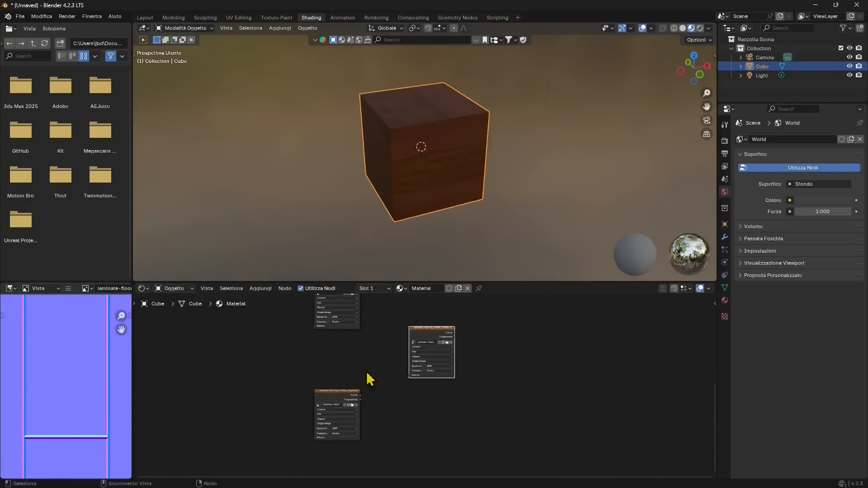
pyautogui.moveTo(393, 371); pyautogui.dragTo(327, 437, button='middle')
pyautogui.moveTo(296, 463); pyautogui.dragTo(385, 329)
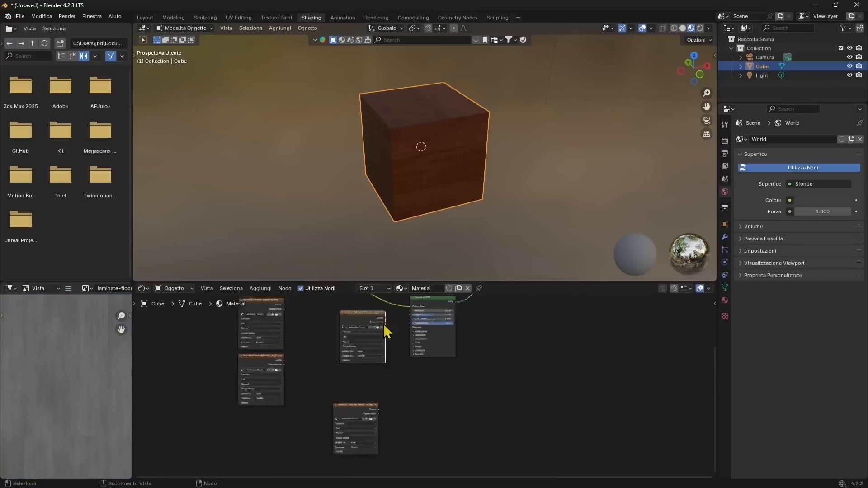
# - Connect the Color output of the roughness texture to the Roughness input of the Principled BSDF
pyautogui.scroll(5, 386, 332)
pyautogui.scroll(2, 402, 390)
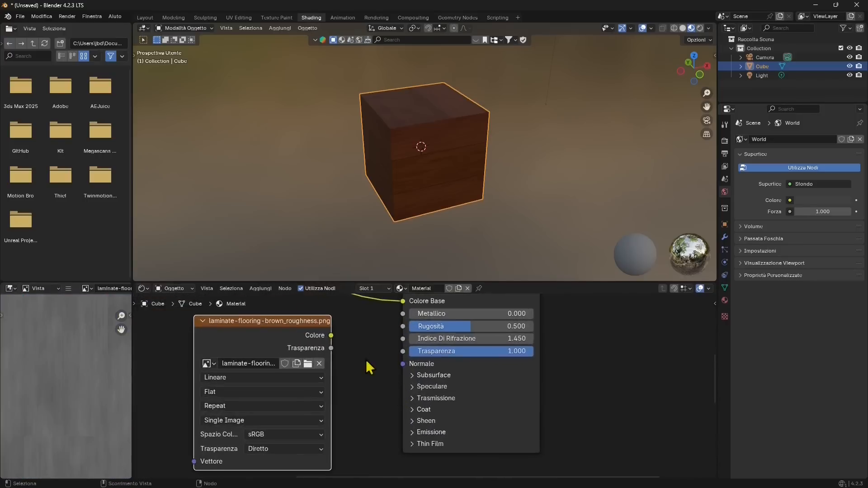
pyautogui.moveTo(331, 340); pyautogui.dragTo(405, 331)
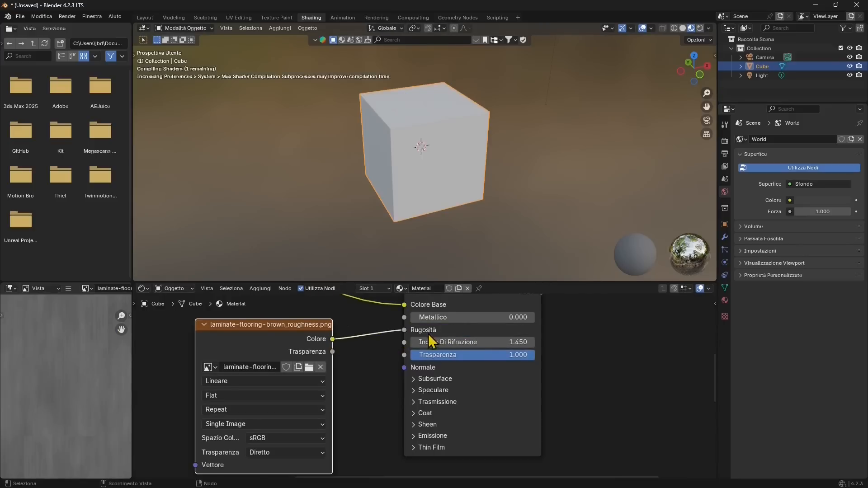
pyautogui.moveTo(439, 190)
pyautogui.mouseDown(button='middle')
pyautogui.moveTo(448, 208)
pyautogui.moveTo(457, 177)
pyautogui.moveTo(486, 185)
pyautogui.moveTo(453, 187)
pyautogui.mouseUp(button='middle')
# - Position the normal-dx texture node directly below the roughness texture node, leaving space before the Principled BSDF
pyautogui.moveTo(345, 409); pyautogui.dragTo(351, 341, button='middle')
pyautogui.scroll(-1, 413, 346)
pyautogui.scroll(-2, 355, 372)
pyautogui.moveTo(304, 445); pyautogui.dragTo(345, 351)
pyautogui.moveTo(408, 429); pyautogui.dragTo(359, 329, button='middle')
pyautogui.moveTo(359, 329); pyautogui.dragTo(470, 368)
pyautogui.moveTo(424, 430); pyautogui.dragTo(441, 359, button='middle')
pyautogui.scroll(1, 420, 369)
# - Add a Normal Map node linked to the Normal input of the Principled BSDF
pyautogui.moveTo(447, 346); pyautogui.dragTo(402, 374)
pyautogui.moveTo(352, 397); pyautogui.dragTo(365, 389)
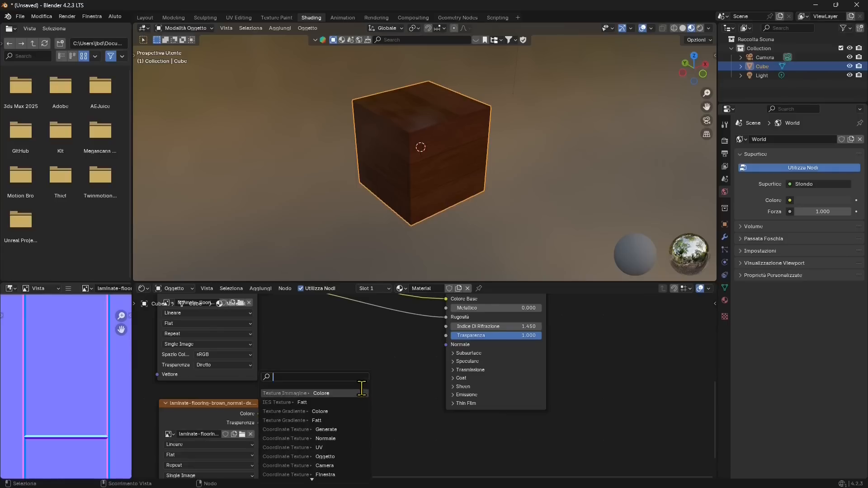
pyautogui.write('normal')
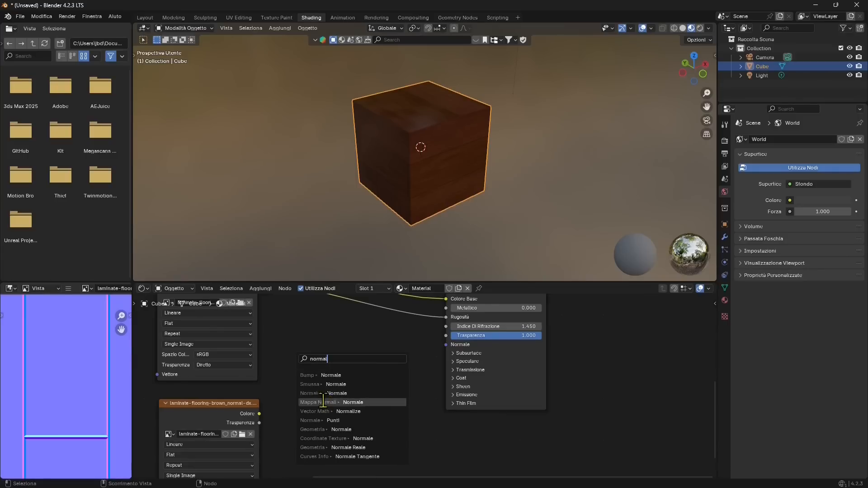
pyautogui.click(328, 400)
pyautogui.click(318, 415)
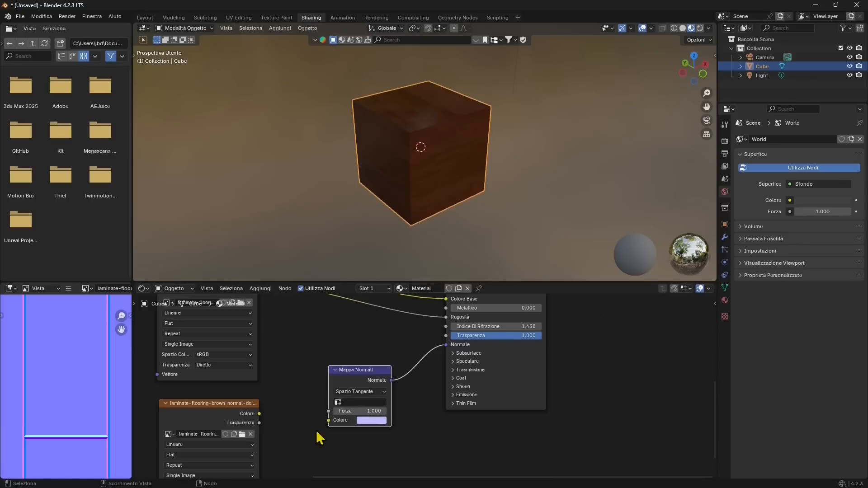
# - Connect the Color output of the normal-dx texture to the Color input of the Normal Map node
pyautogui.moveTo(311, 431); pyautogui.dragTo(331, 378, button='middle')
pyautogui.moveTo(286, 362); pyautogui.dragTo(289, 362)
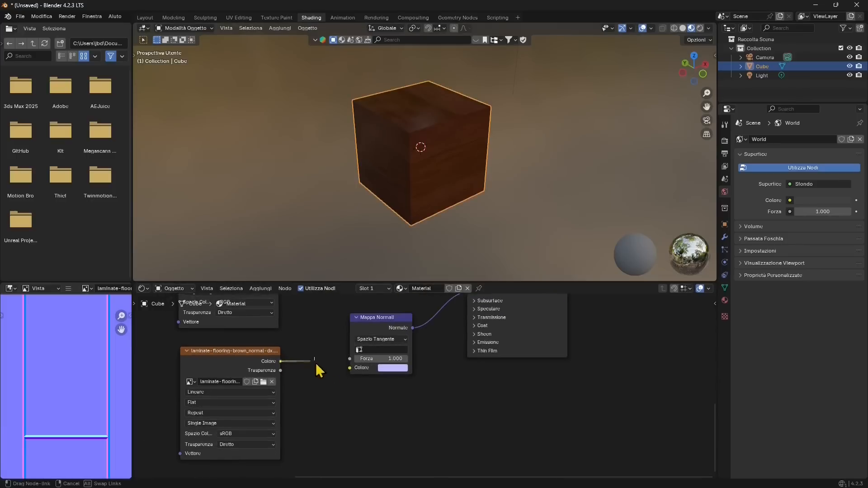
pyautogui.moveTo(348, 370); pyautogui.dragTo(350, 367)
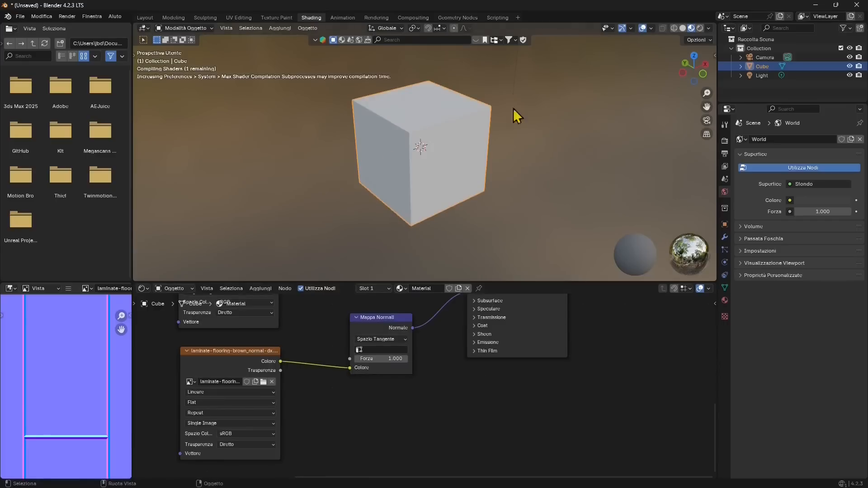
pyautogui.moveTo(437, 159); pyautogui.dragTo(430, 129, button='middle')
# - Set the Normal Map node's strength to 0.1 and check the effect on the cube
pyautogui.moveTo(376, 357); pyautogui.dragTo(357, 395, button='middle')
pyautogui.moveTo(388, 192); pyautogui.dragTo(430, 195, button='middle')
pyautogui.moveTo(354, 395); pyautogui.dragTo(318, 396)
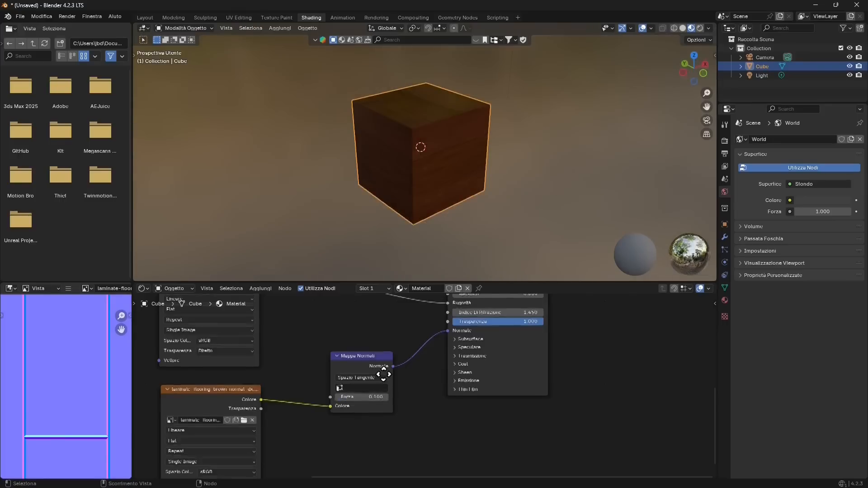
pyautogui.moveTo(383, 375); pyautogui.dragTo(389, 403, button='middle')
pyautogui.moveTo(447, 227); pyautogui.dragTo(430, 153, button='middle')
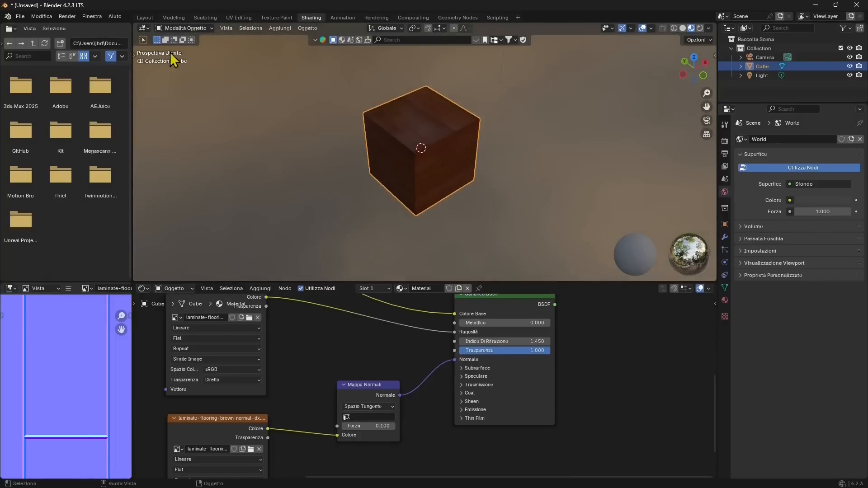
# - Resize the cube into a thin floor slab with dimensions of 32.1 m in X, 29.7 m in Y and 0.1 m in Z
pyautogui.moveTo(215, 108); pyautogui.dragTo(316, 129, button='middle')
pyautogui.click(715, 56)
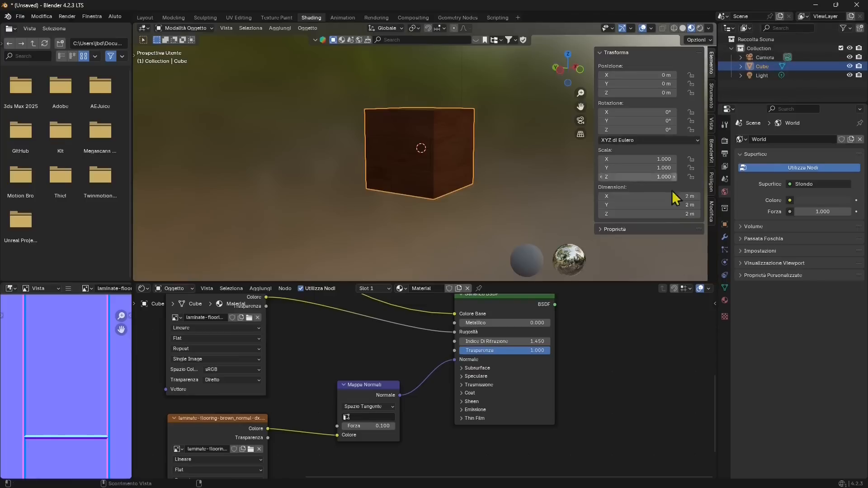
pyautogui.moveTo(669, 196); pyautogui.dragTo(751, 204)
pyautogui.scroll(-6, 415, 123)
pyautogui.moveTo(420, 128); pyautogui.dragTo(500, 165, button='middle')
pyautogui.moveTo(681, 199); pyautogui.dragTo(752, 199)
pyautogui.scroll(-2, 405, 172)
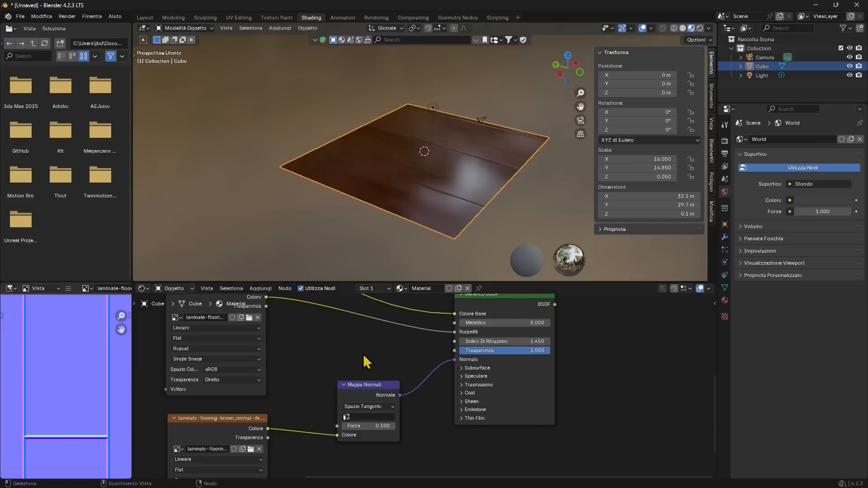
# - Move the roughness and normal-dx texture nodes closer to the ao and height nodes, away from the Principled BSDF
pyautogui.scroll(-6, 370, 355)
pyautogui.moveTo(308, 379); pyautogui.dragTo(424, 393, button='middle')
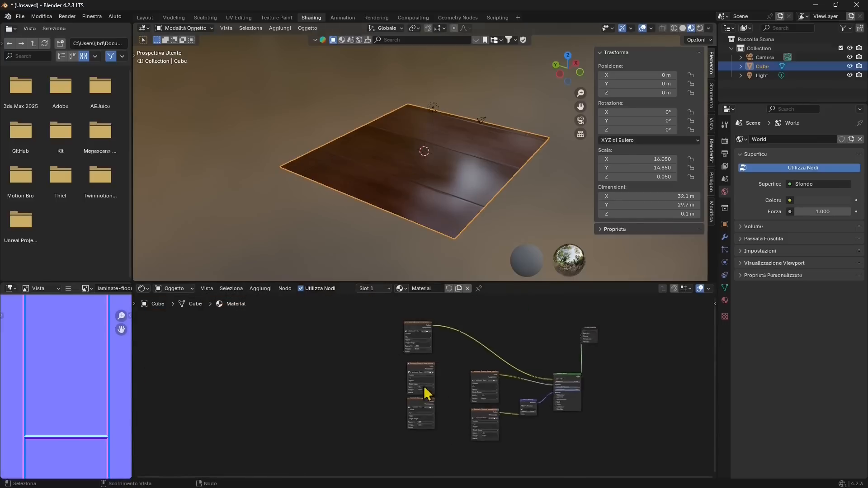
pyautogui.scroll(2, 511, 393)
pyautogui.moveTo(384, 348); pyautogui.dragTo(323, 389)
pyautogui.moveTo(465, 364); pyautogui.dragTo(439, 358)
pyautogui.moveTo(470, 410); pyautogui.dragTo(446, 409)
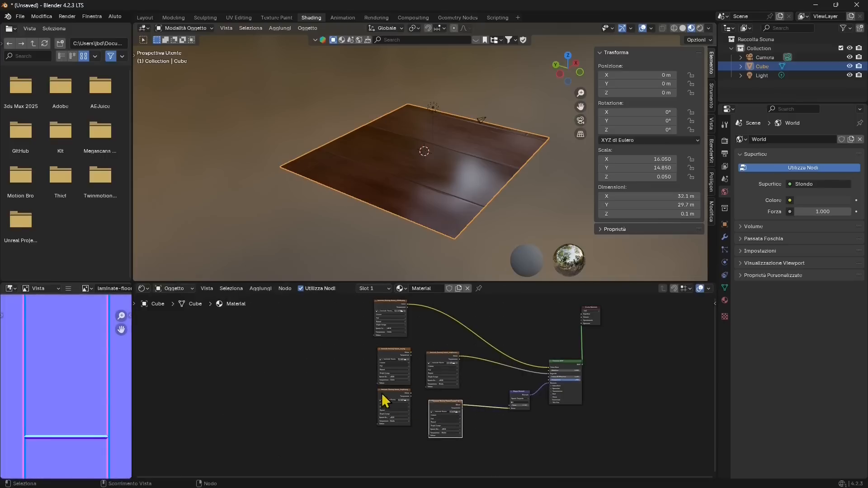
# - Move the ao and height texture nodes well away from the others and line up roughness and normal-dx beneath the albedo node
pyautogui.moveTo(389, 390); pyautogui.dragTo(343, 394)
pyautogui.moveTo(408, 357); pyautogui.dragTo(195, 354)
pyautogui.moveTo(362, 396); pyautogui.dragTo(236, 399)
pyautogui.click(458, 357)
pyautogui.moveTo(460, 362); pyautogui.dragTo(409, 362)
pyautogui.click(451, 402)
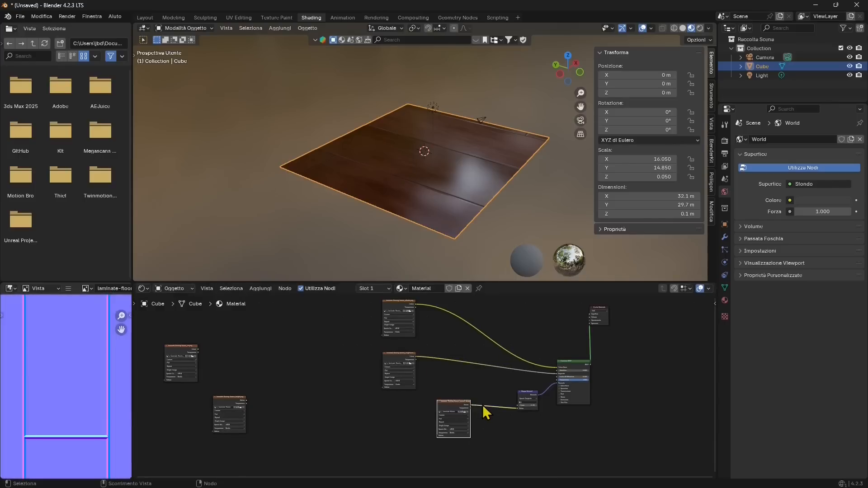
pyautogui.moveTo(449, 400); pyautogui.dragTo(398, 392)
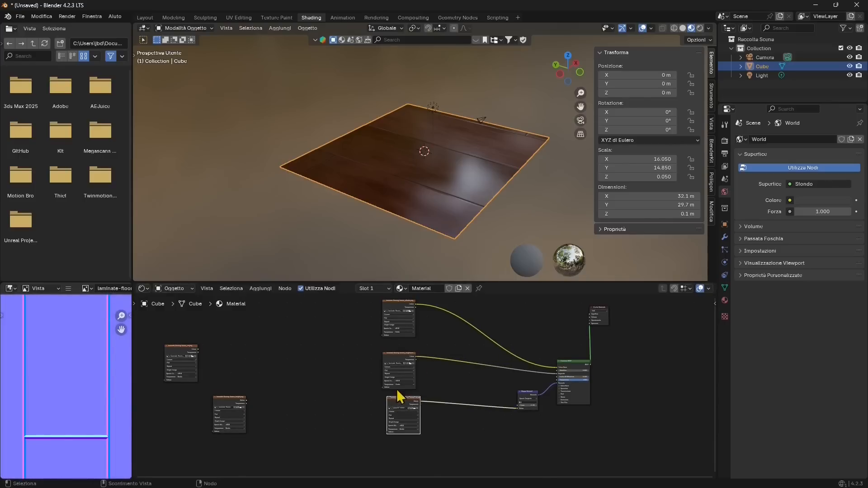
# - Add a Node Wrangler texture setup to the selected albedo, roughness and normal-dx texture nodes
pyautogui.keyDown('shift'); pyautogui.click(389, 308); pyautogui.keyUp('shift')
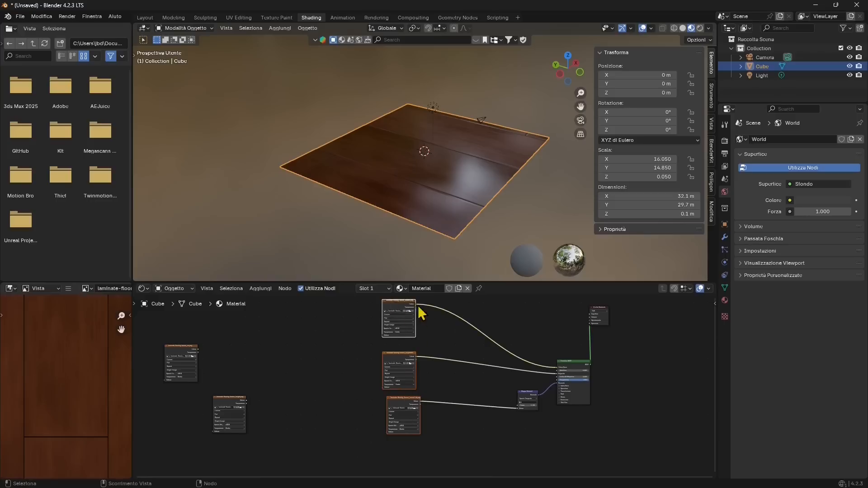
pyautogui.click(715, 304)
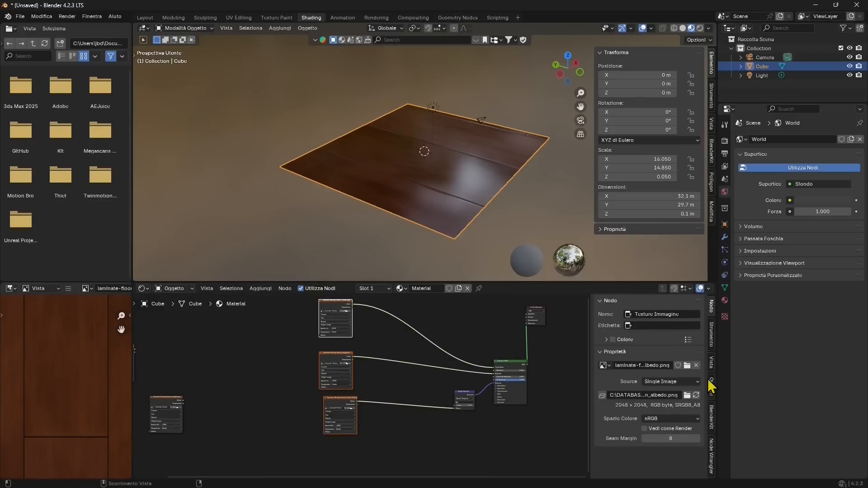
pyautogui.click(712, 452)
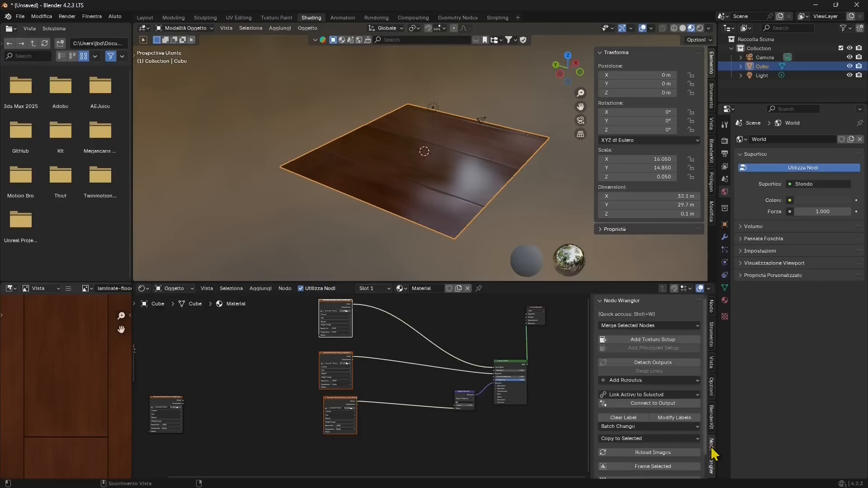
pyautogui.click(649, 340)
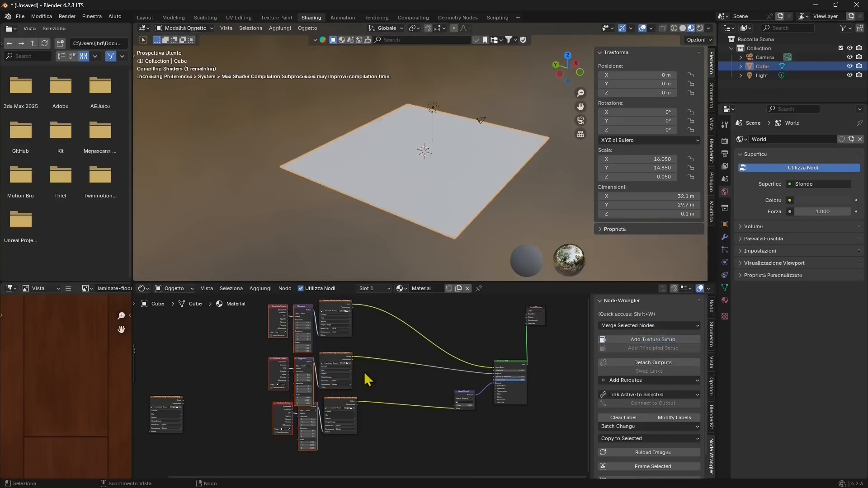
# - Move the albedo, roughness and normal-dx texture nodes away from their Mapping nodes to leave space between them
pyautogui.scroll(3, 367, 379)
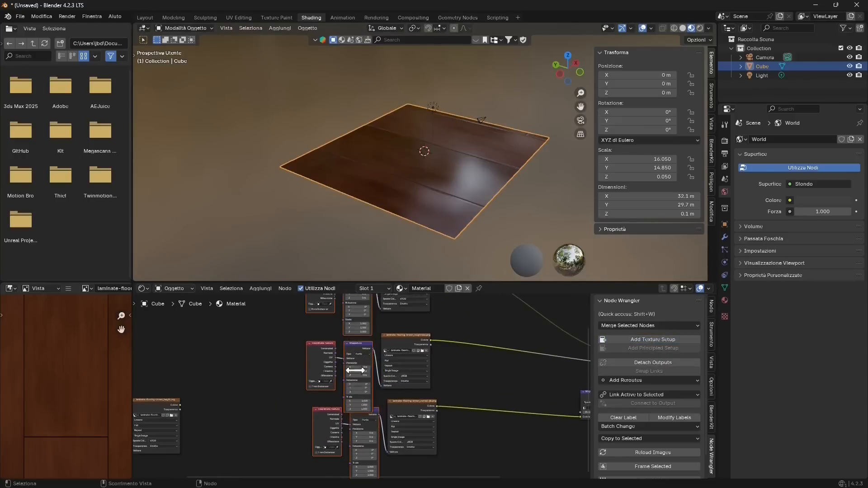
pyautogui.scroll(-4, 379, 374)
pyautogui.click(386, 362)
pyautogui.moveTo(397, 359); pyautogui.dragTo(438, 358)
pyautogui.moveTo(387, 315); pyautogui.dragTo(432, 320)
pyautogui.moveTo(393, 402); pyautogui.dragTo(414, 400)
pyautogui.scroll(3, 405, 401)
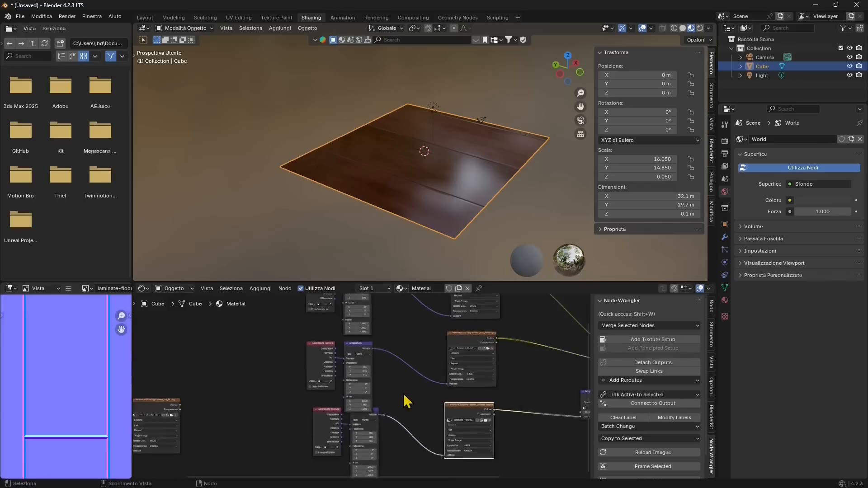
# - Disconnect the albedo and normal-dx textures from their mapping and delete those two Texture Coordinate and Mapping pairs
pyautogui.moveTo(349, 377); pyautogui.dragTo(344, 386, button='middle')
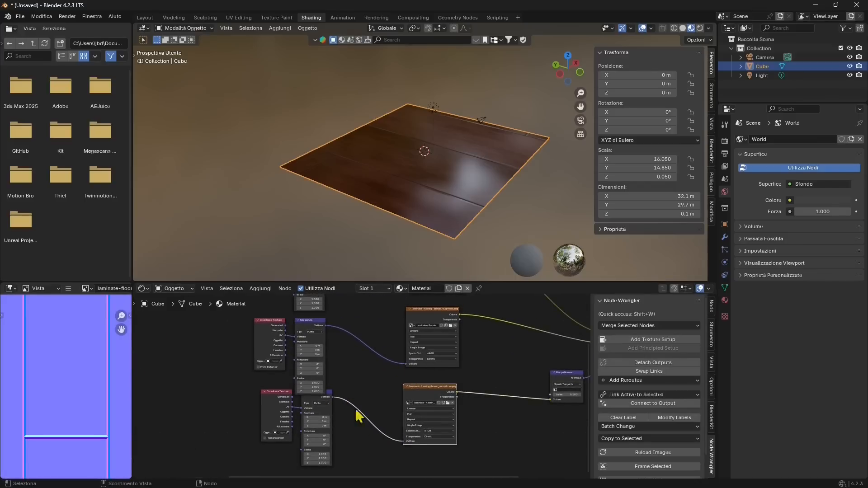
pyautogui.moveTo(403, 441); pyautogui.dragTo(362, 384)
pyautogui.moveTo(371, 343); pyautogui.dragTo(366, 411, button='middle')
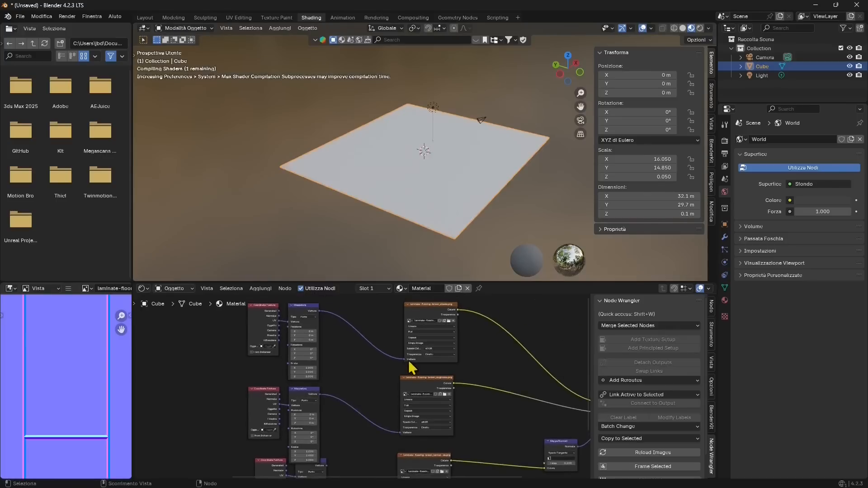
pyautogui.moveTo(404, 358); pyautogui.dragTo(387, 355)
pyautogui.scroll(-1, 339, 365)
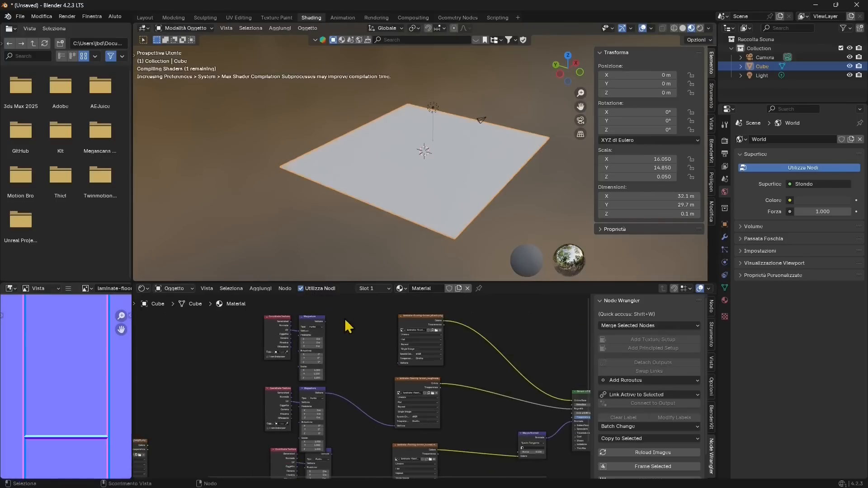
pyautogui.moveTo(344, 318); pyautogui.dragTo(246, 340)
pyautogui.press('x')
pyautogui.moveTo(323, 410); pyautogui.dragTo(323, 339, button='middle')
pyautogui.moveTo(364, 389); pyautogui.dragTo(246, 435)
pyautogui.press('x')
# - Connect the remaining Mapping node's Vector output to the normal-dx and albedo textures and reposition the Mapping node with its Texture Coordinate node
pyautogui.scroll(2, 333, 337)
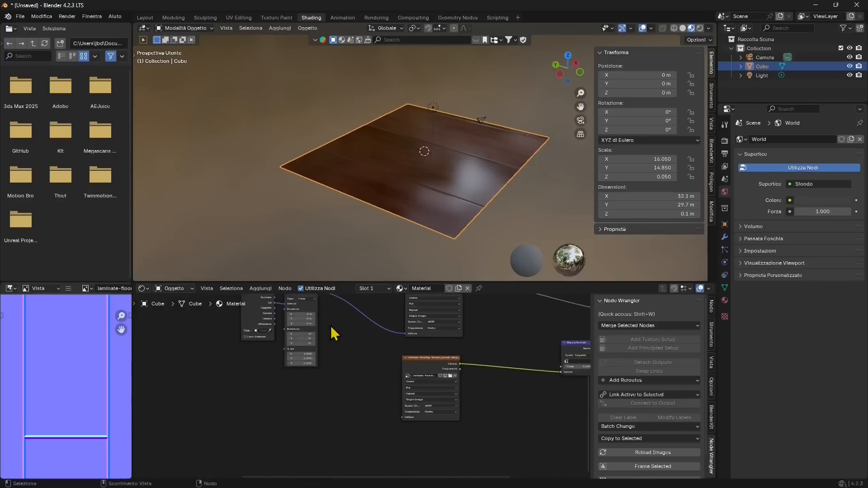
pyautogui.moveTo(301, 326); pyautogui.dragTo(386, 451)
pyautogui.moveTo(328, 328); pyautogui.dragTo(327, 390, button='middle')
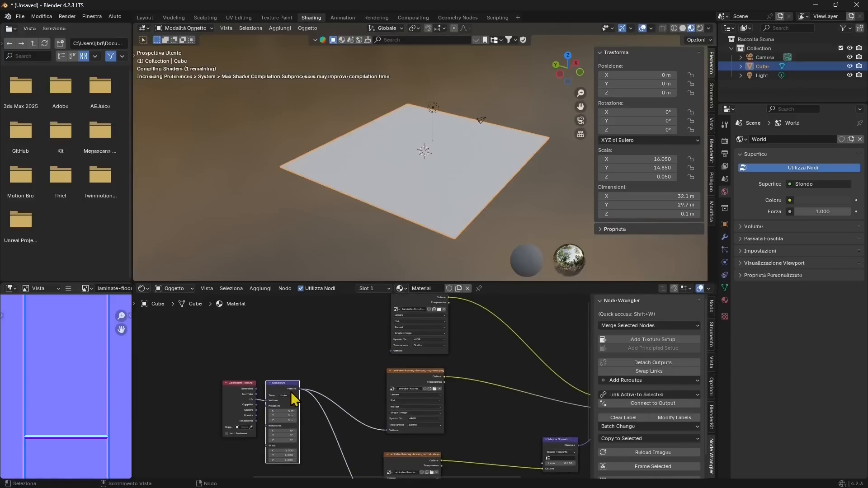
pyautogui.moveTo(300, 390); pyautogui.dragTo(383, 359)
pyautogui.scroll(-1, 361, 380)
pyautogui.scroll(6, 284, 401)
pyautogui.moveTo(288, 405); pyautogui.dragTo(384, 360, button='middle')
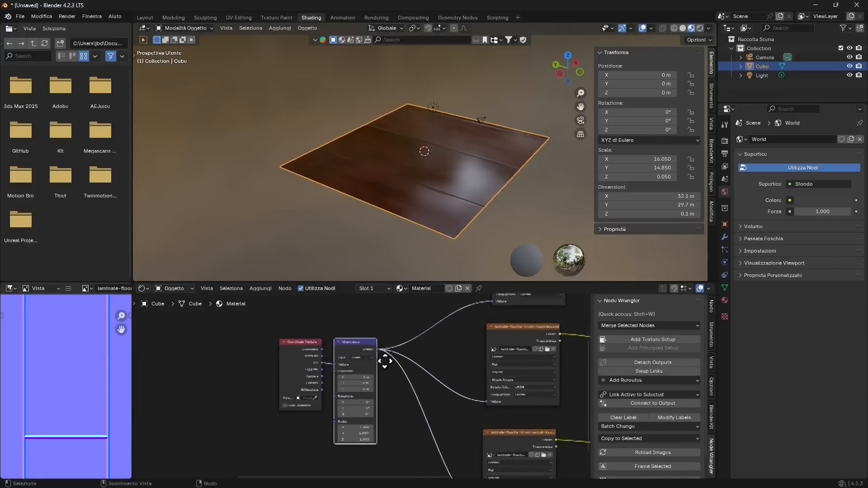
# - Open the preferences and search the installed add-ons for Node Wrangler
pyautogui.click(42, 17)
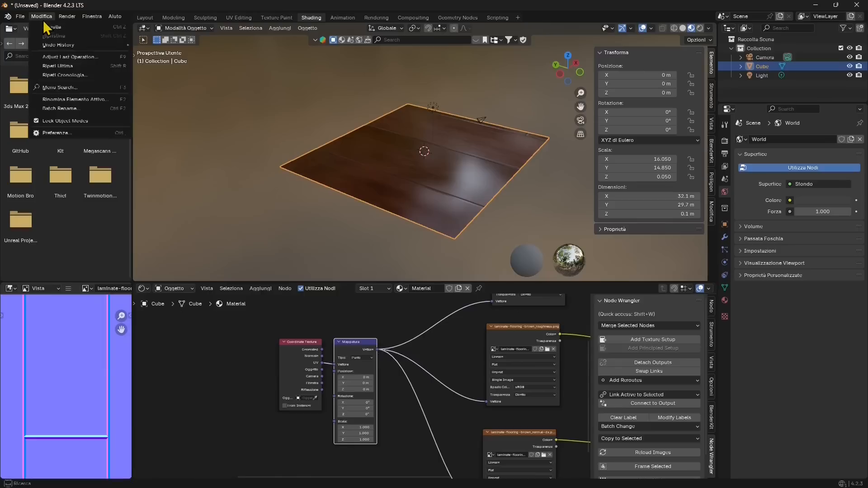
pyautogui.click(47, 132)
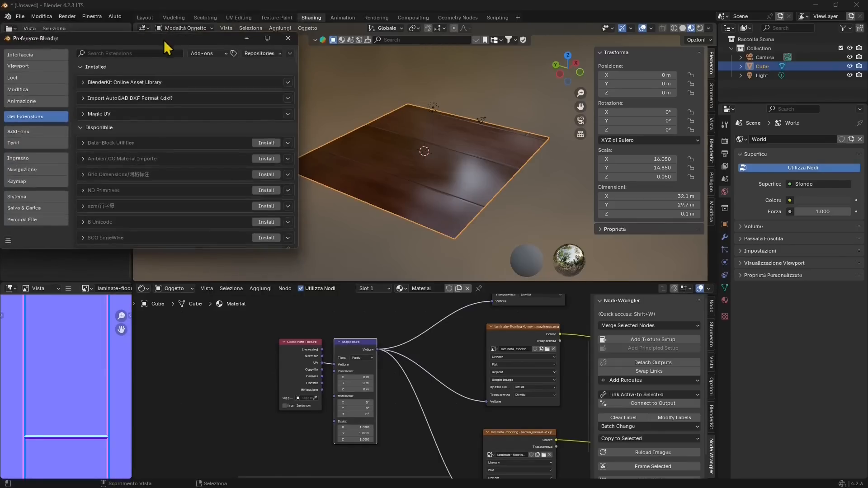
pyautogui.click(301, 145)
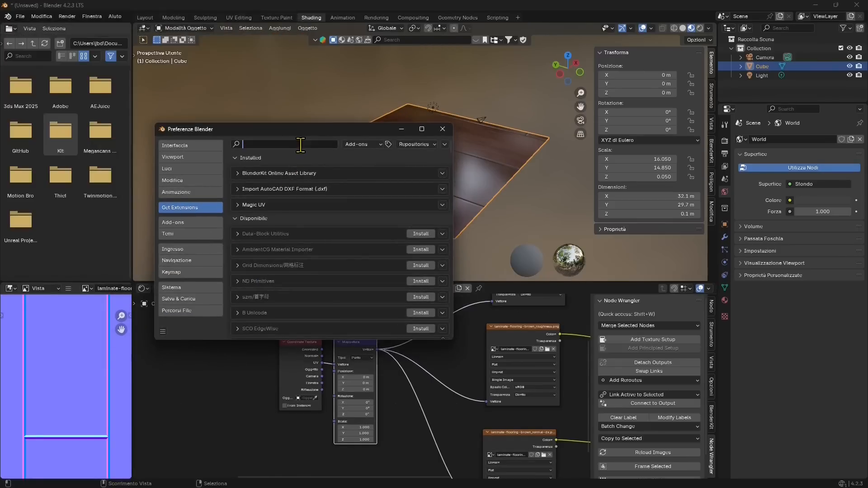
pyautogui.write('node ww')
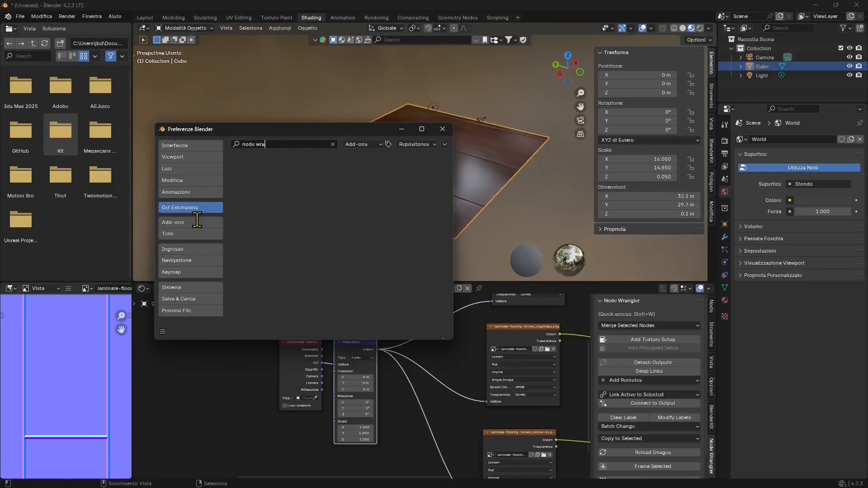
pyautogui.click(196, 220)
pyautogui.click(283, 144)
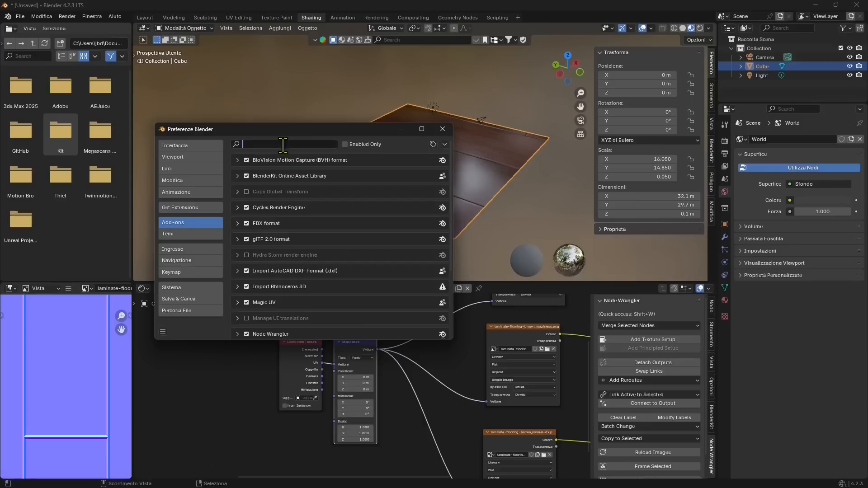
pyautogui.write('node')
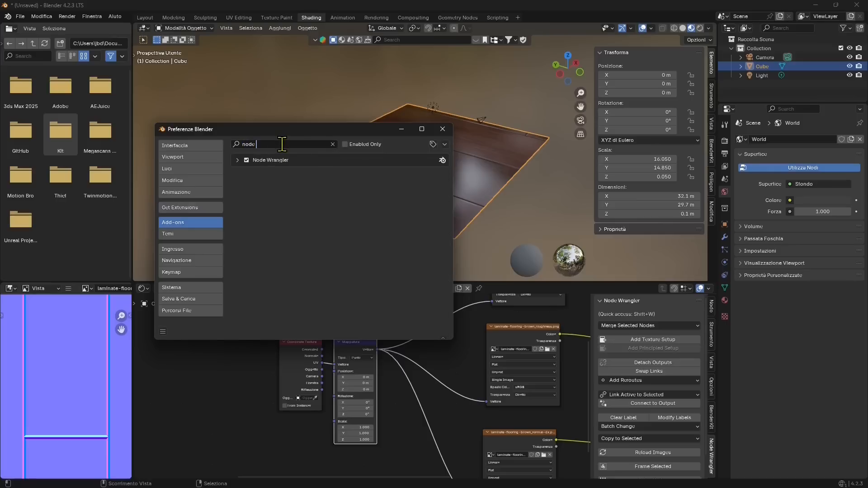
# - Make sure the Node Wrangler add-on is enabled and close the preferences
pyautogui.click(245, 162)
pyautogui.click(245, 162)
pyautogui.click(245, 162)
pyautogui.click(246, 160)
pyautogui.click(442, 130)
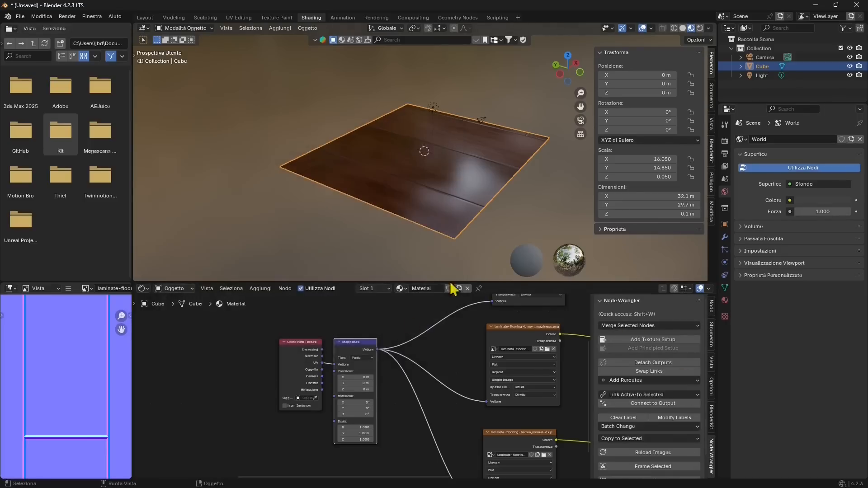
# - Try a Mapping scale of 4.8 in X and 3.3 in Y on the floor textures
pyautogui.scroll(1, 361, 420)
pyautogui.moveTo(352, 422); pyautogui.dragTo(324, 405, button='middle')
pyautogui.moveTo(320, 421); pyautogui.dragTo(407, 422)
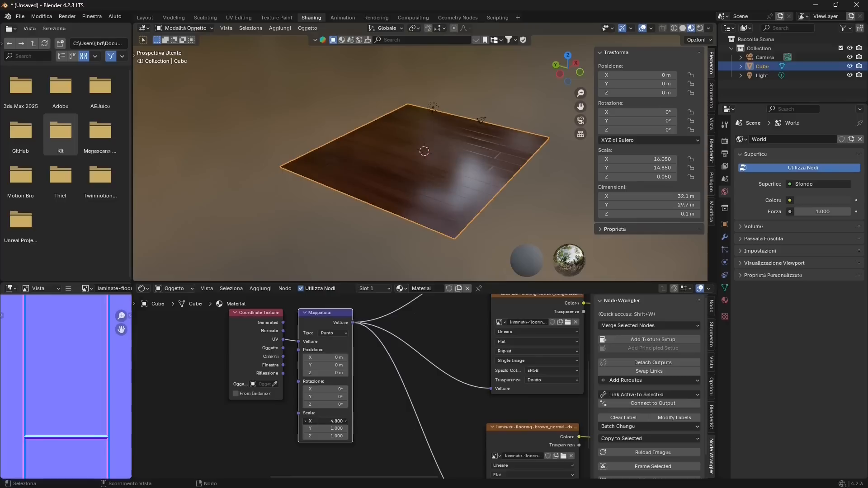
pyautogui.moveTo(321, 429); pyautogui.dragTo(372, 429)
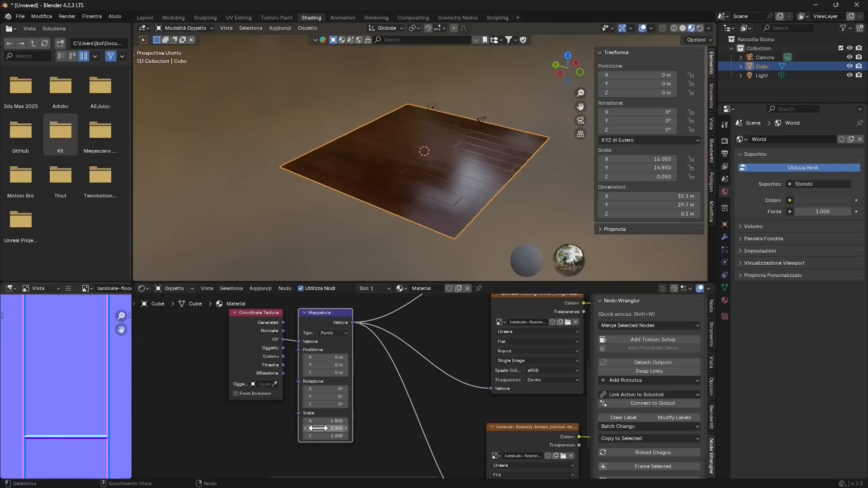
# - Set the Mapping node's scale to 4 in X, Y and Z and check the plank size on the floor
pyautogui.click(328, 421)
pyautogui.write('4')
pyautogui.press('Tab')
pyautogui.write('4')
pyautogui.press('Tab')
pyautogui.write('4')
pyautogui.press('Return')
pyautogui.scroll(3, 389, 244)
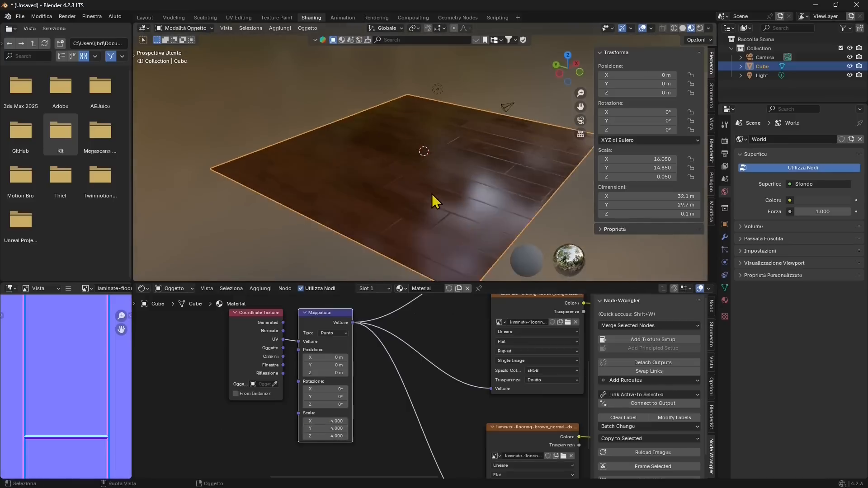
pyautogui.scroll(4, 432, 194)
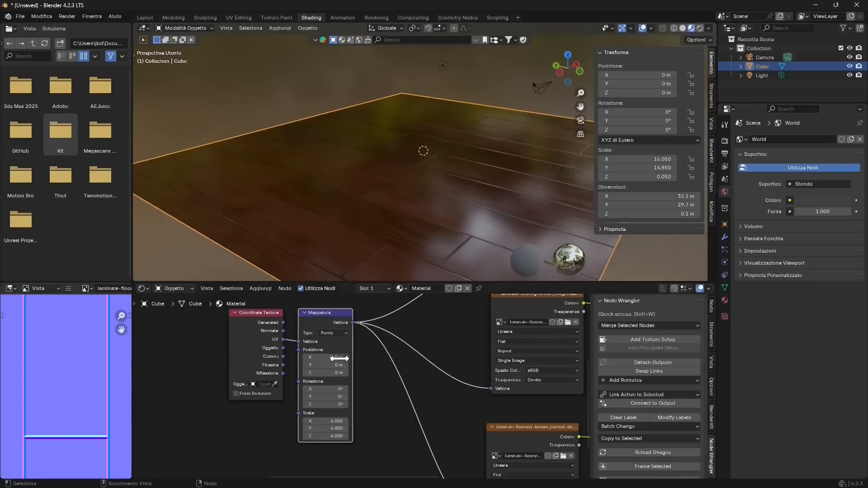
# - Set the Mapping node's X and Y scale to 6 and check the tiling on the floor
pyautogui.click(336, 421)
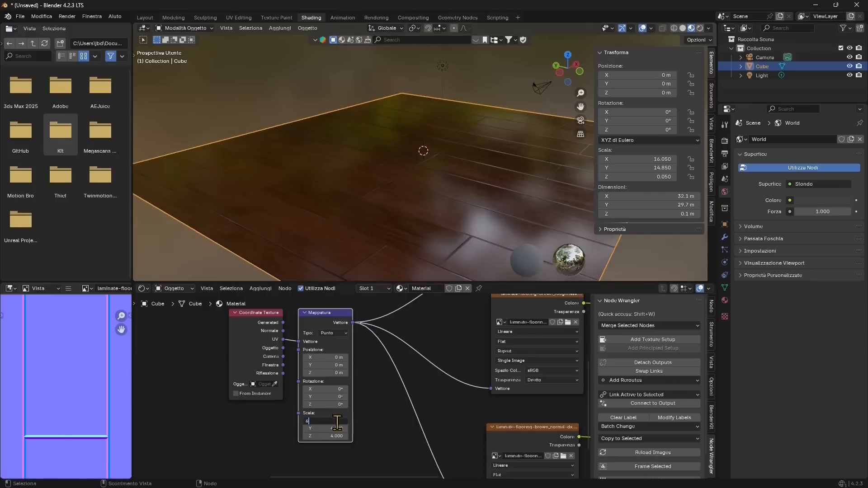
pyautogui.press('Tab')
pyautogui.write('6')
pyautogui.press('Return')
pyautogui.moveTo(339, 220); pyautogui.dragTo(319, 226, button='middle')
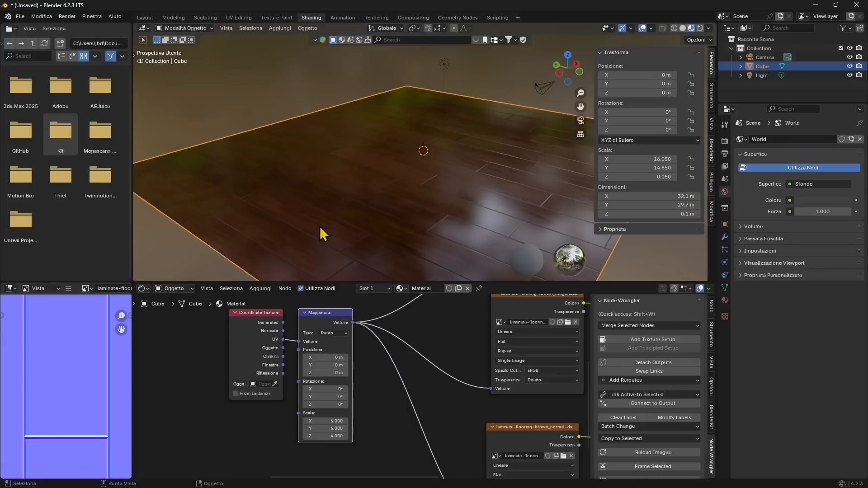
# - Move the Material Output node down beside the Principled BSDF to tidy the node graph
pyautogui.scroll(-5, 304, 387)
pyautogui.moveTo(419, 379); pyautogui.dragTo(337, 395, button='middle')
pyautogui.scroll(2, 310, 409)
pyautogui.scroll(2, 354, 390)
pyautogui.moveTo(490, 337); pyautogui.dragTo(458, 387, button='middle')
pyautogui.click(510, 348)
pyautogui.click(514, 347)
pyautogui.click(515, 343)
pyautogui.moveTo(518, 346); pyautogui.dragTo(551, 439)
pyautogui.moveTo(455, 359); pyautogui.dragTo(430, 362, button='middle')
pyautogui.scroll(-5, 17, 378)
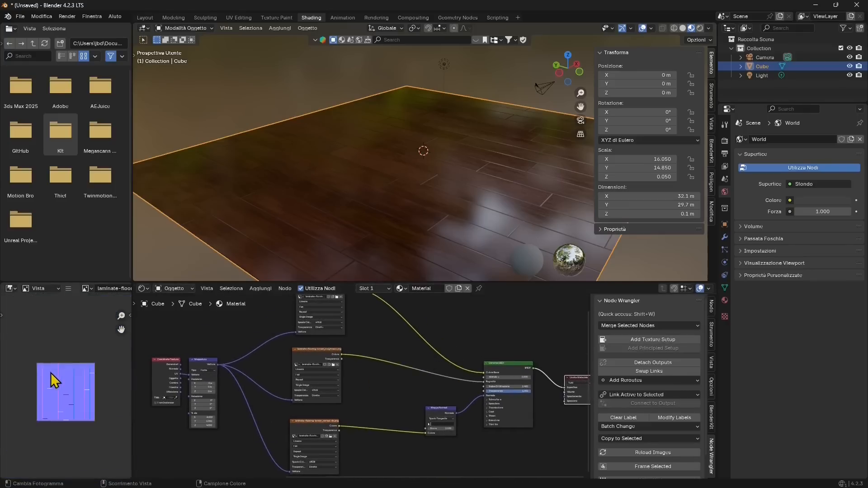